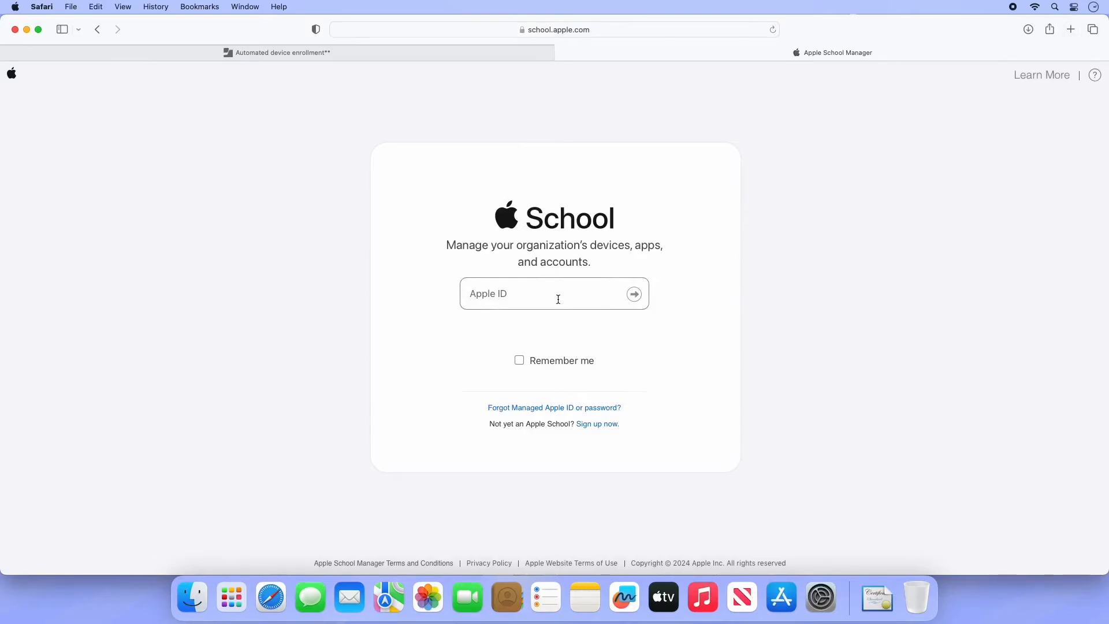
- Sign in to Apple School Manager with the Apple ID and its password
click(558, 300)
text(**************************)
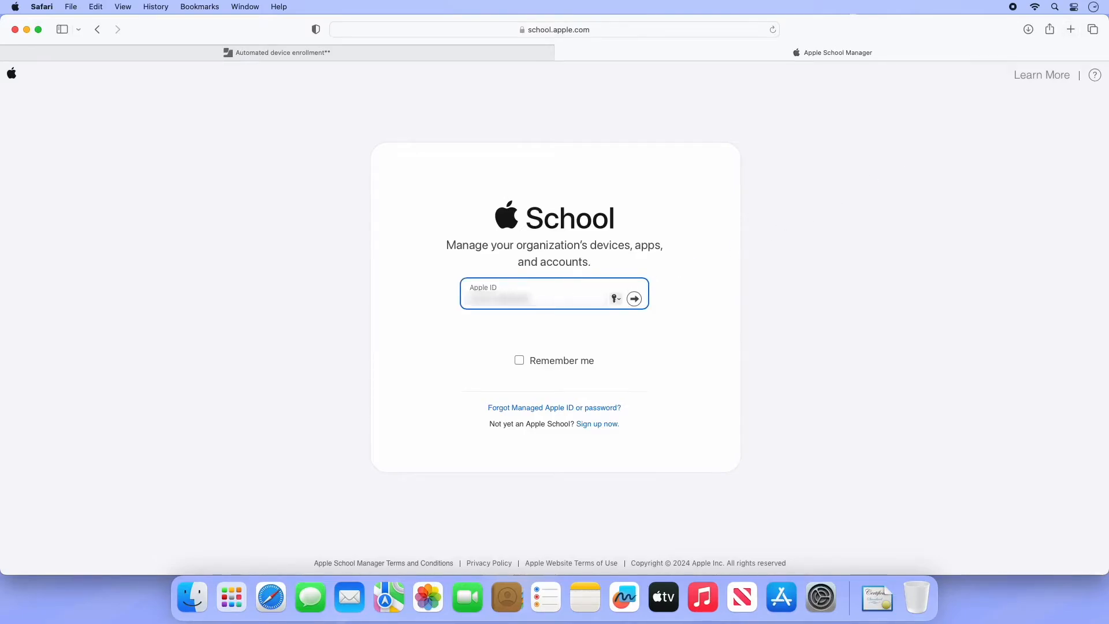
text(***)
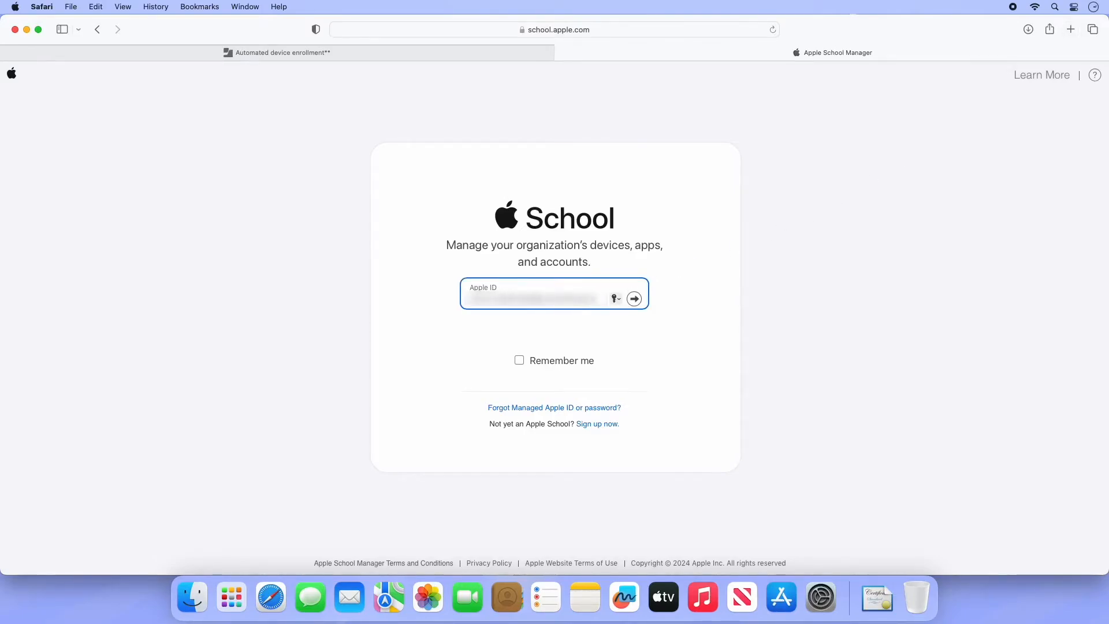
key(Return)
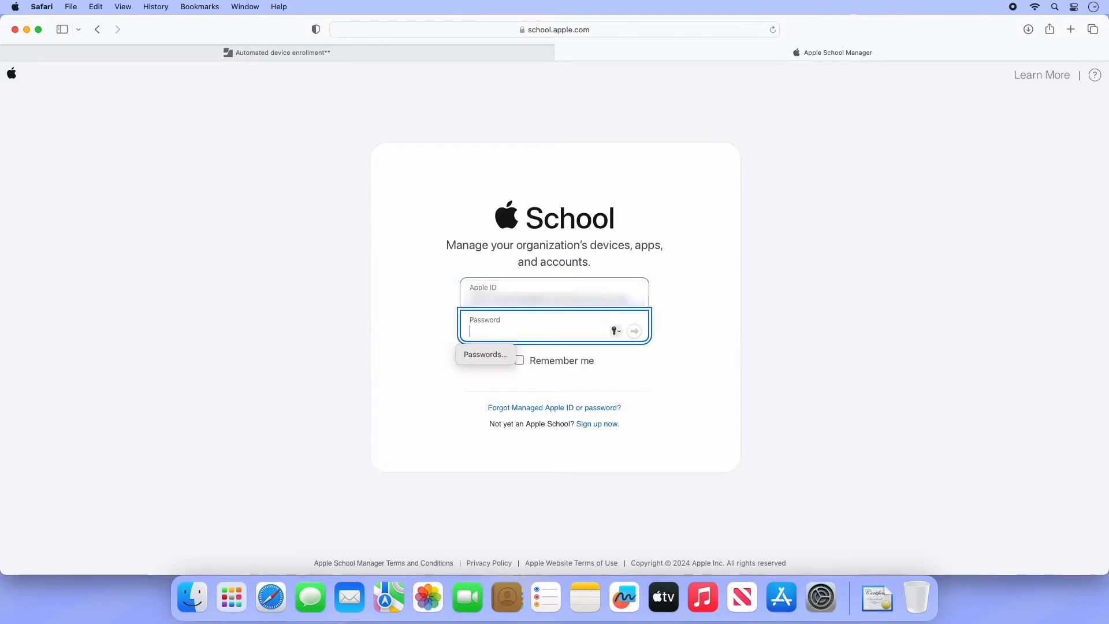
text(****)
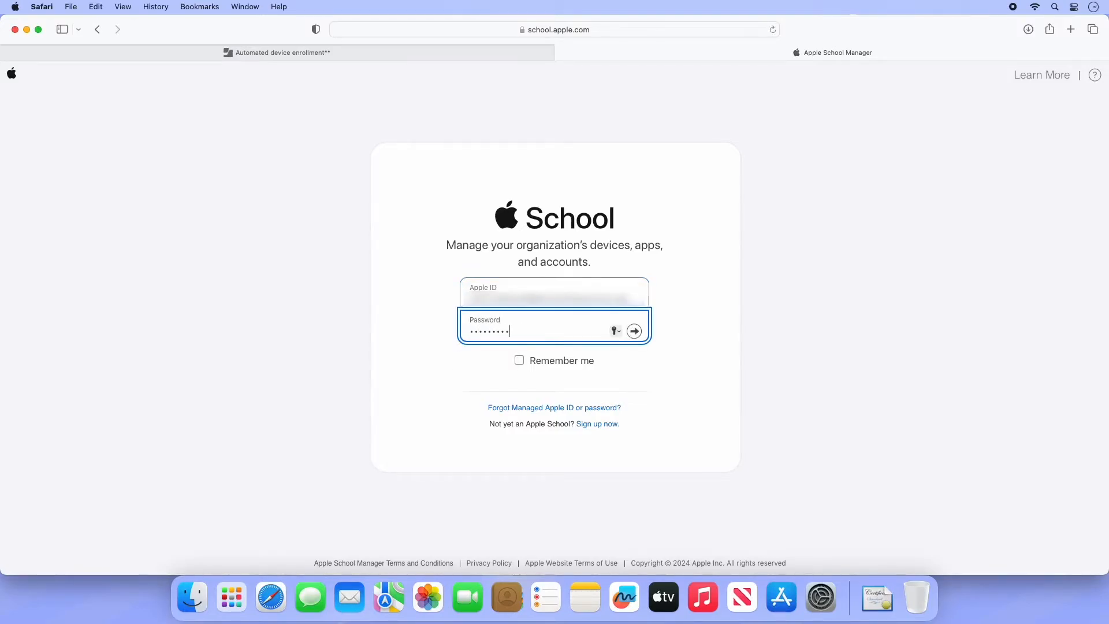
key(Return)
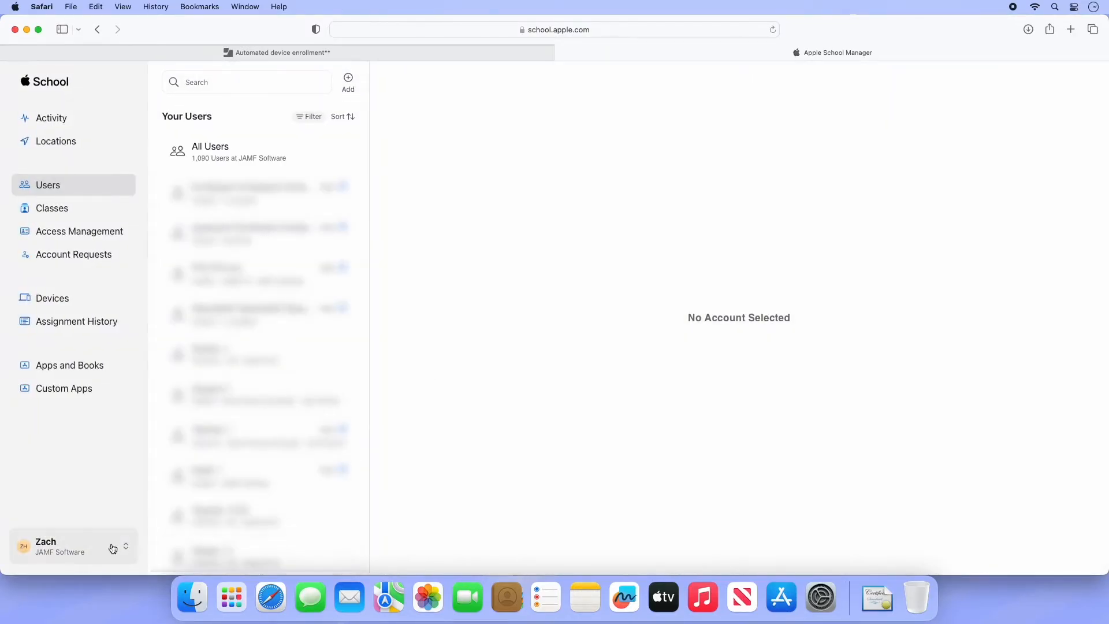
- Open the organisation preferences and add a new MDM server
click(112, 549)
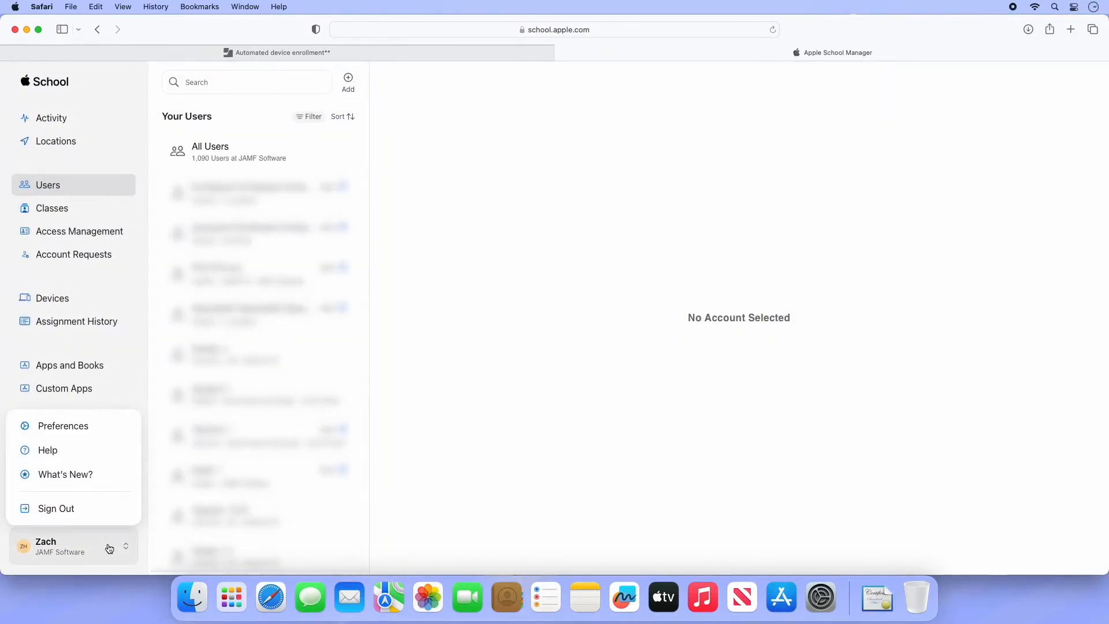
click(110, 433)
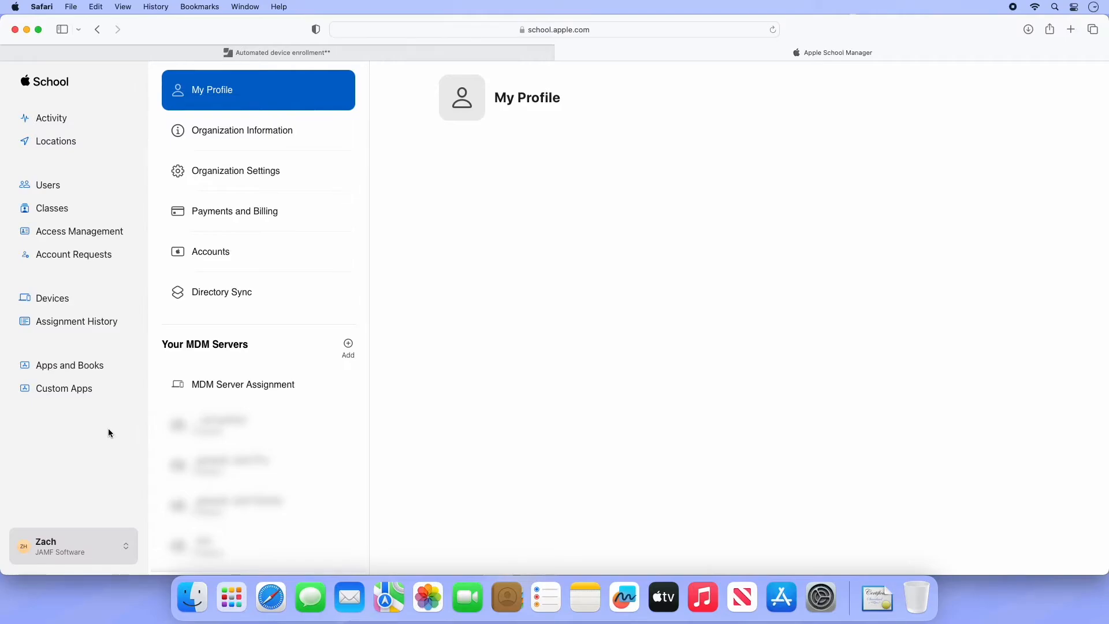
click(350, 345)
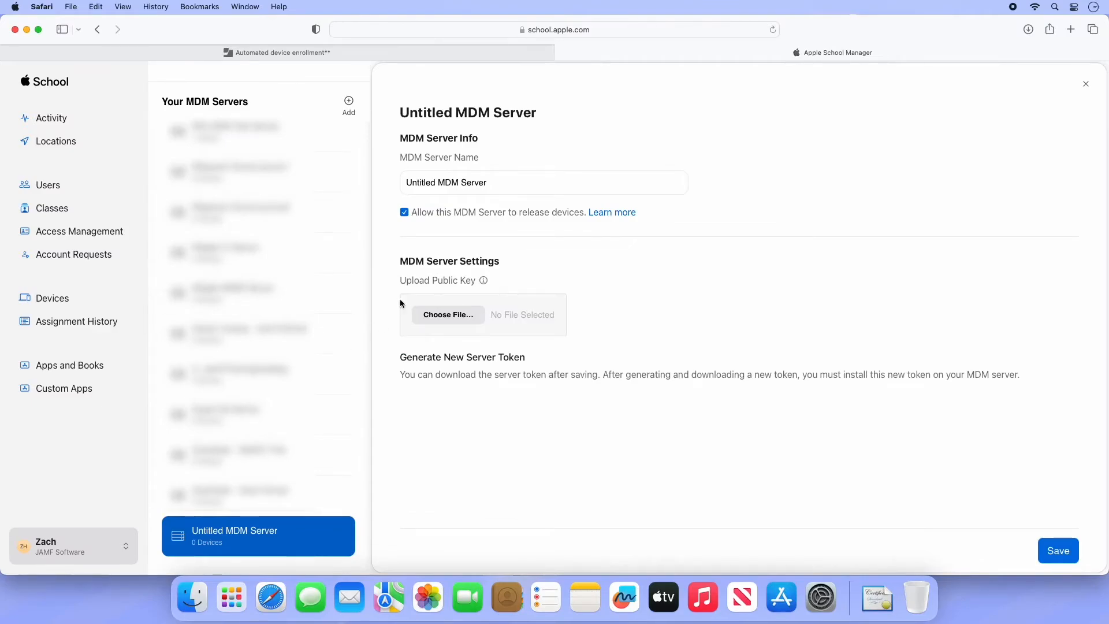
- Rename the new MDM server 'Jamf 100 Course' and stop it releasing devices
click(475, 182)
double_click(474, 182)
triple_click(476, 181)
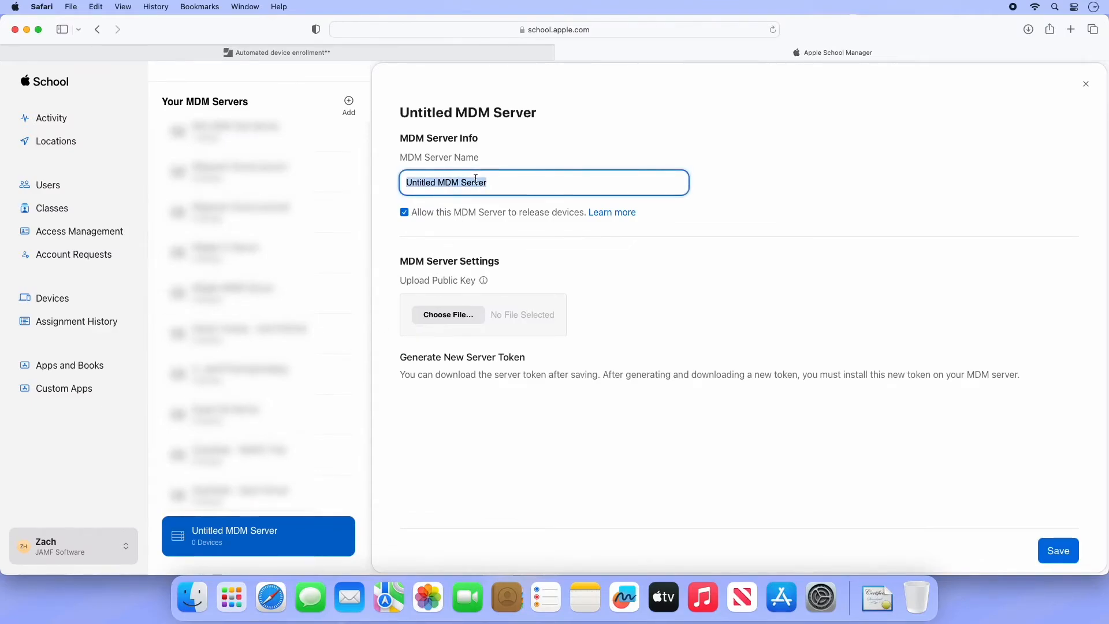
text(Jamf 100 Course)
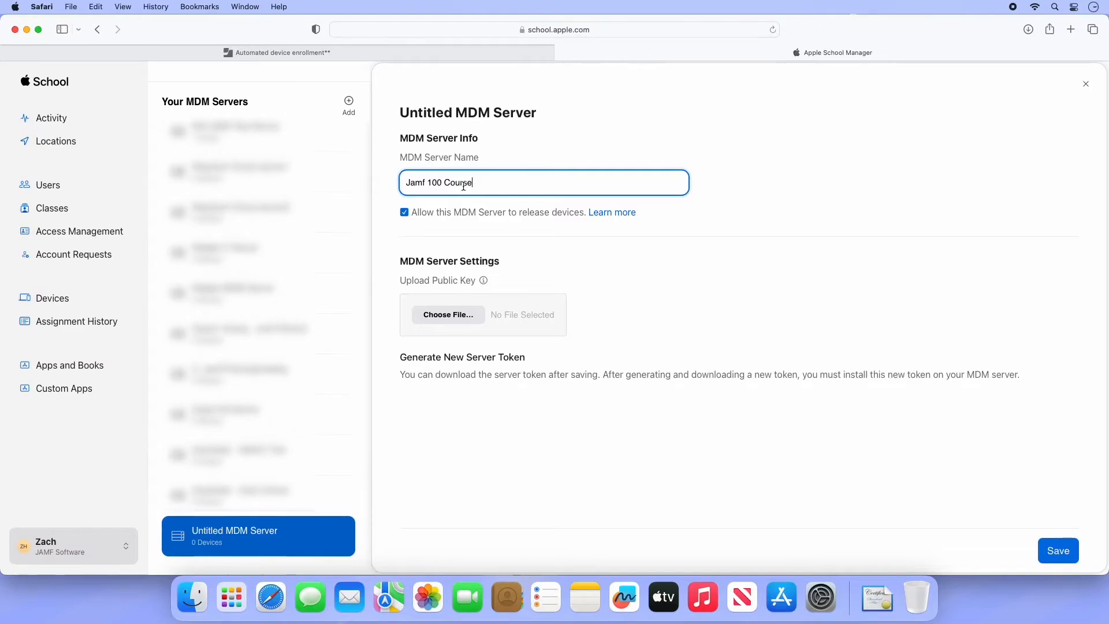
click(404, 213)
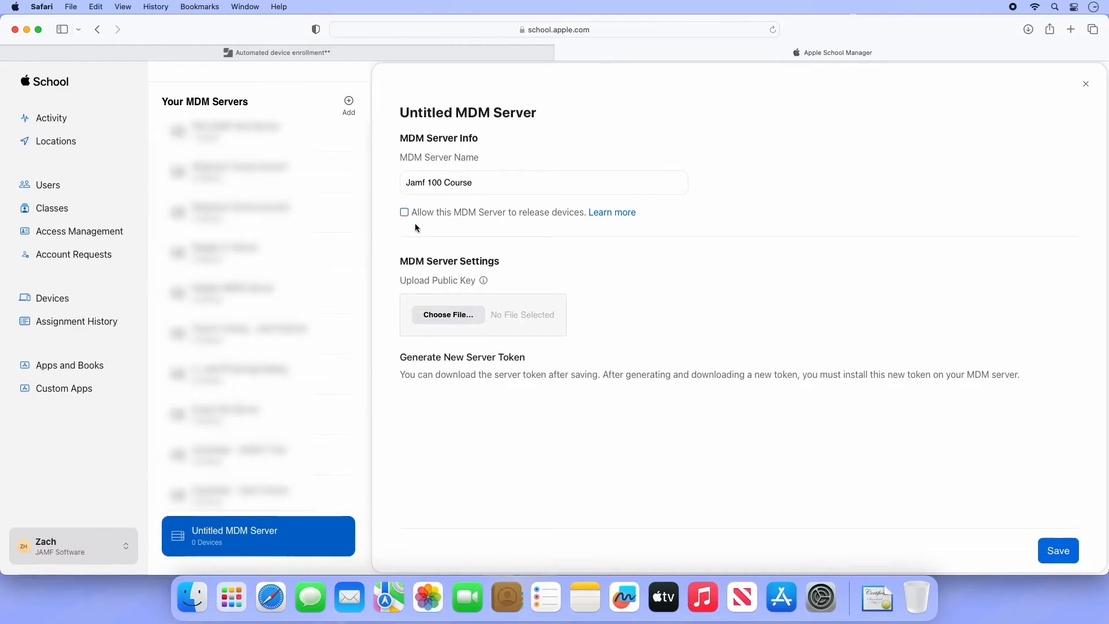
- Upload PublicKey.pem as the server's public key and save the MDM server
click(440, 315)
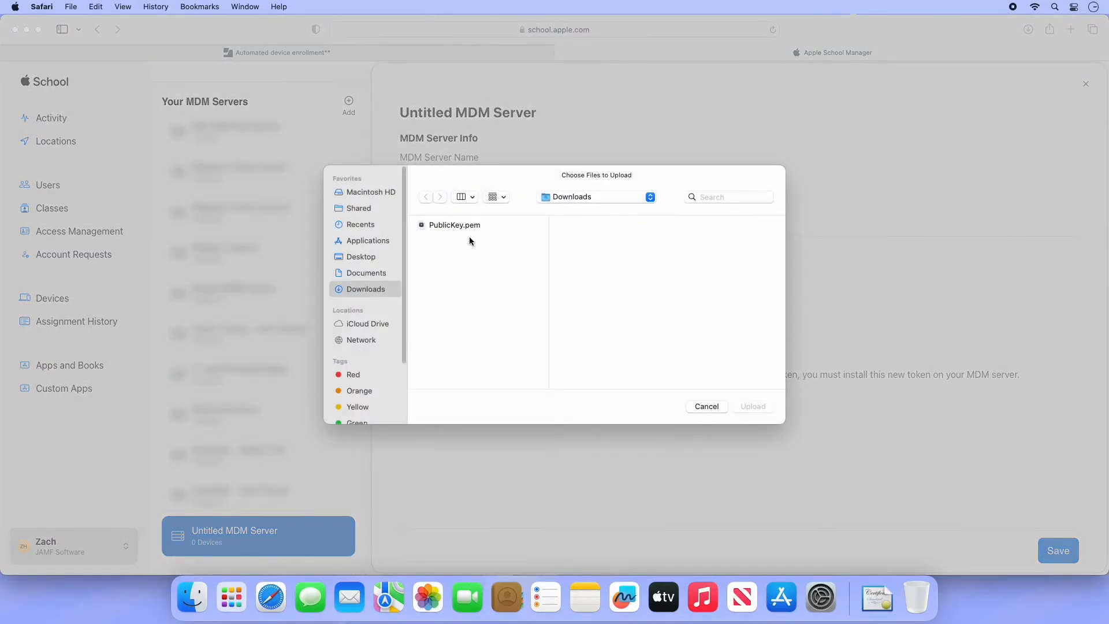
click(465, 225)
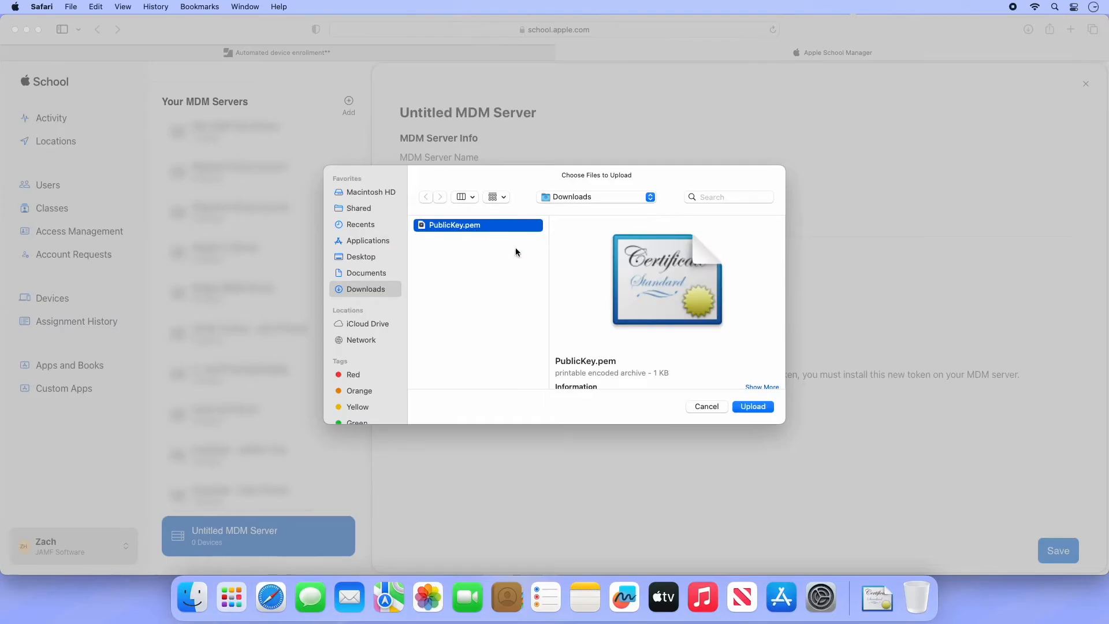
click(742, 407)
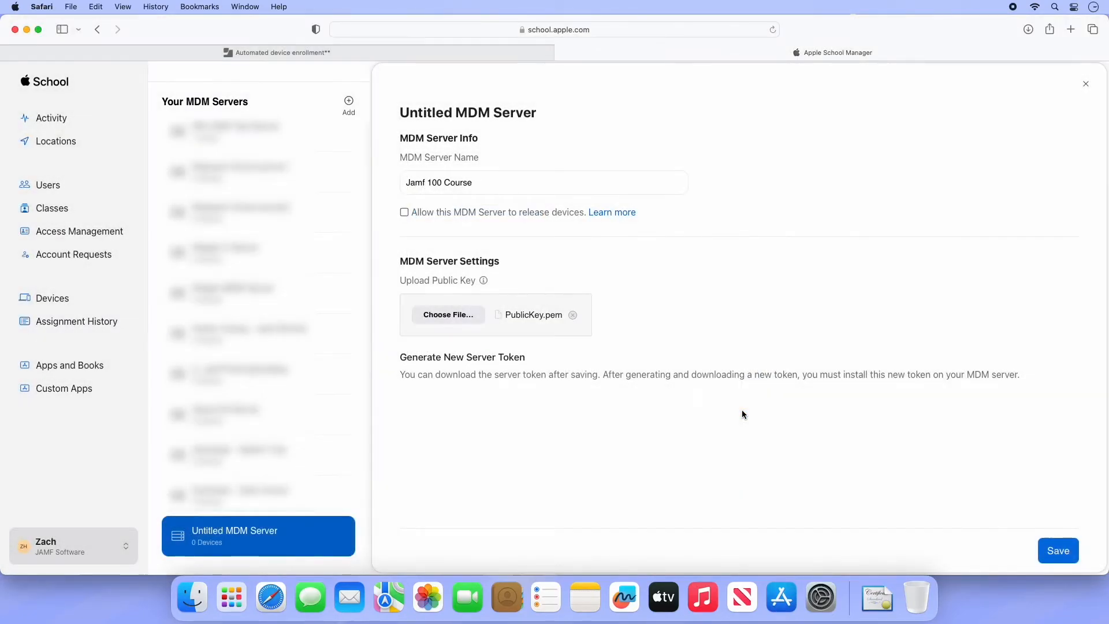
click(1062, 553)
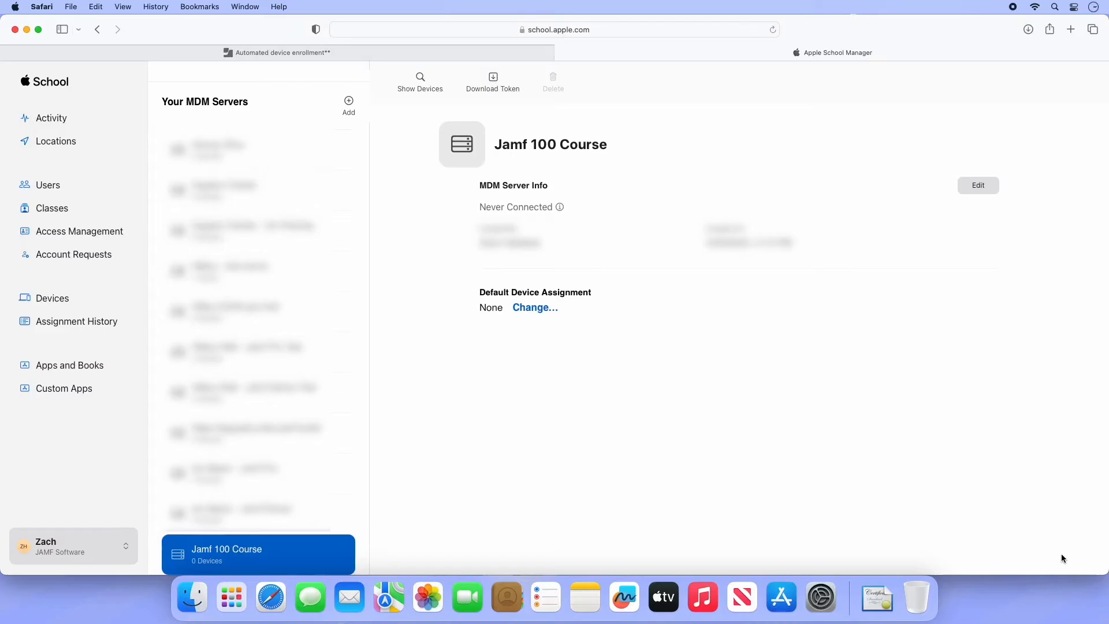
- Download the Jamf 100 Course server token, leave all default device assignments at None, then return to Jamf Pro
click(487, 92)
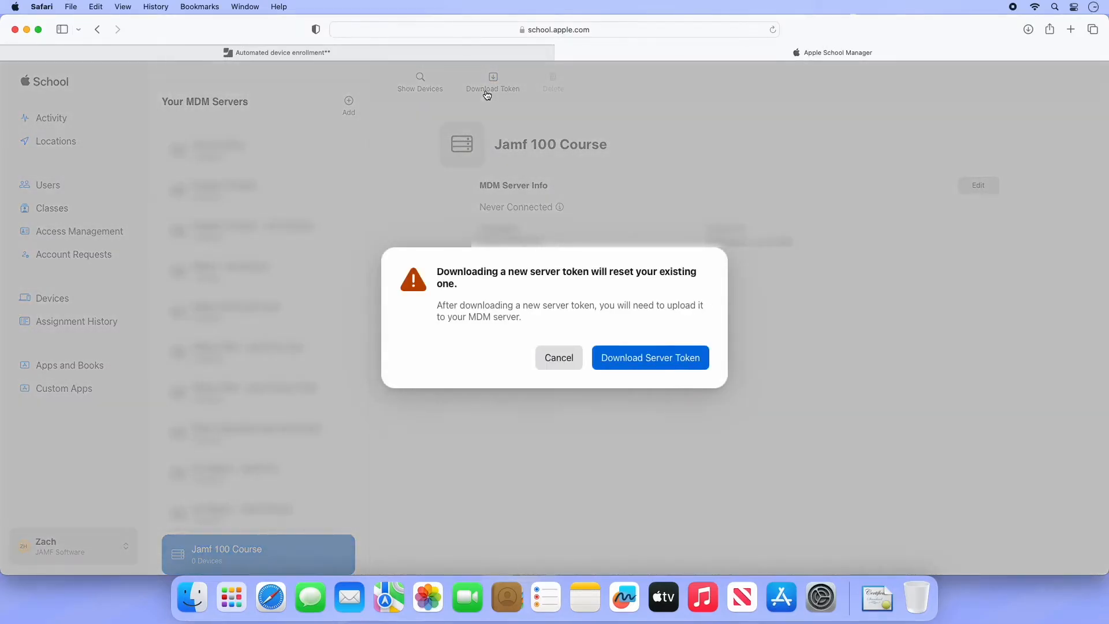
click(622, 361)
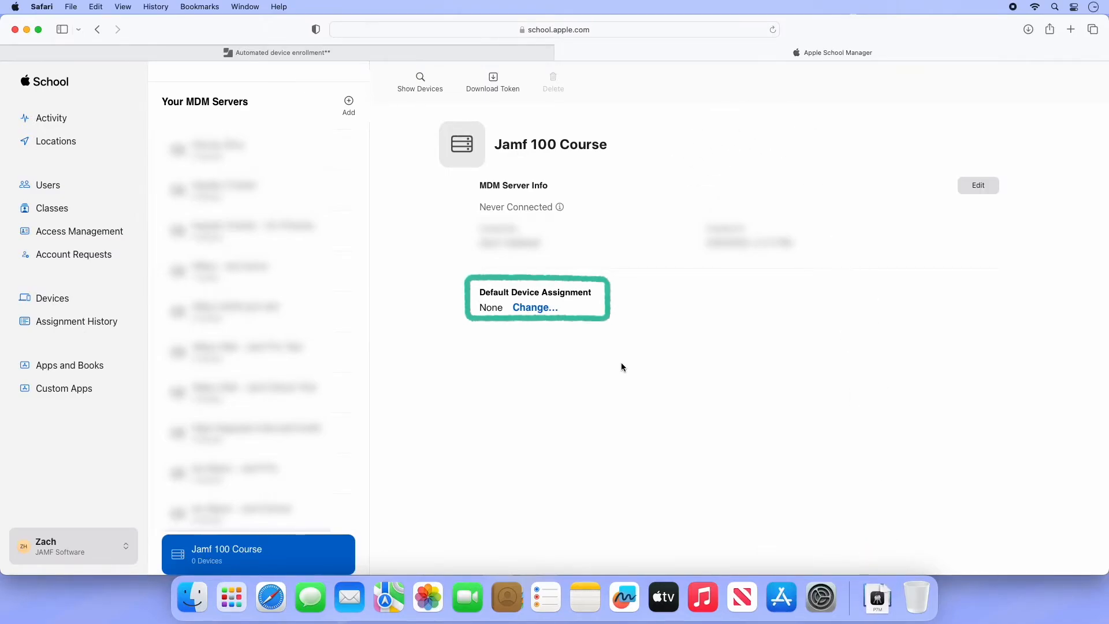
click(546, 309)
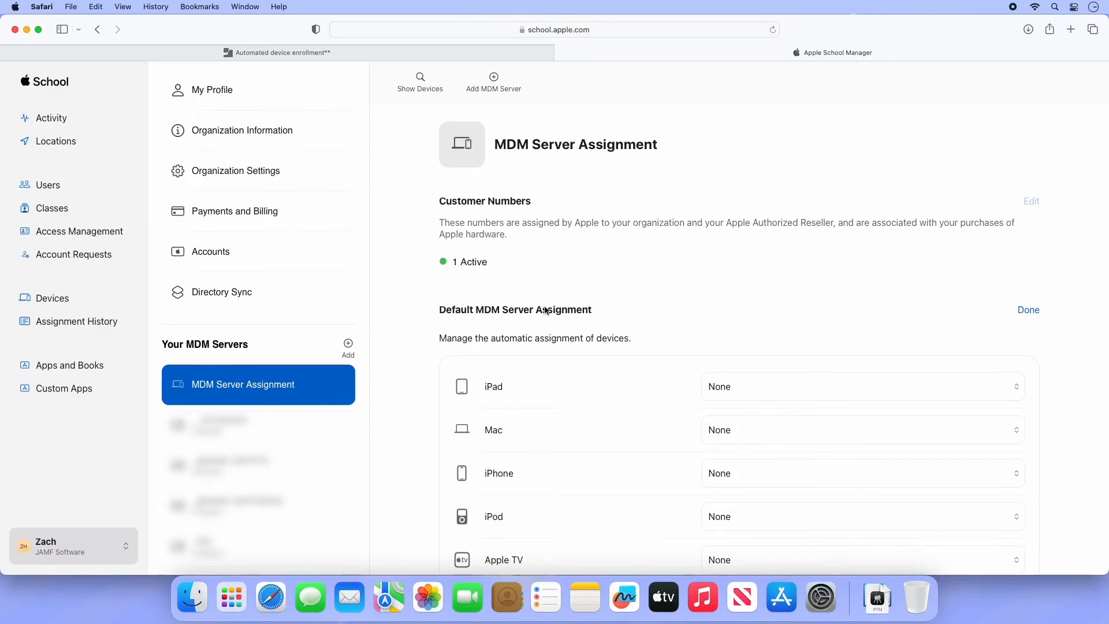
scroll(553, 353, down, 2)
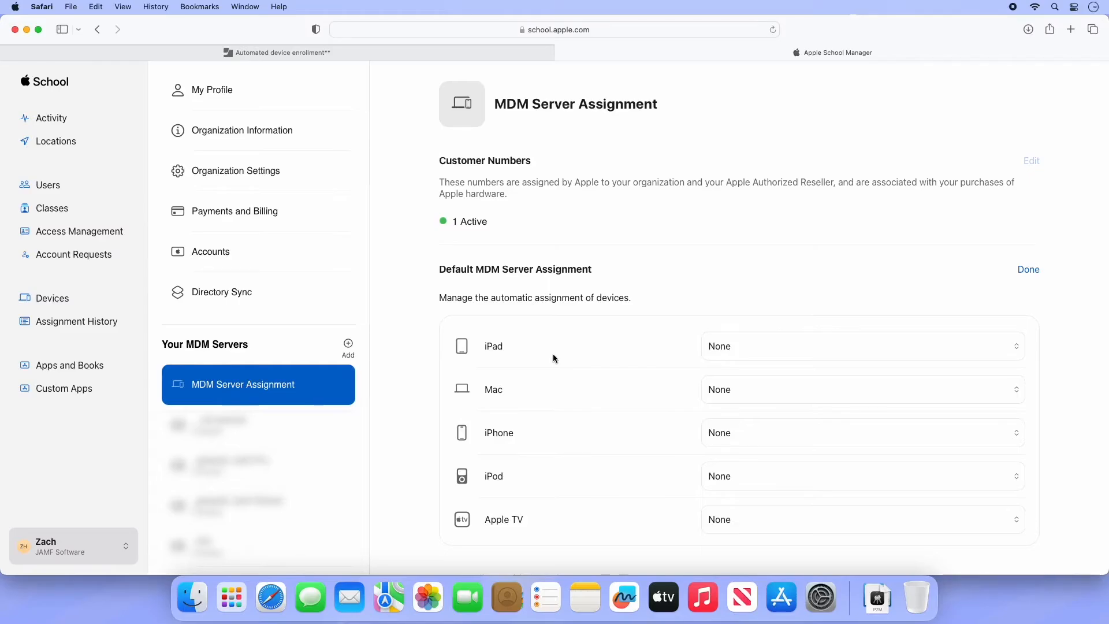
click(1026, 271)
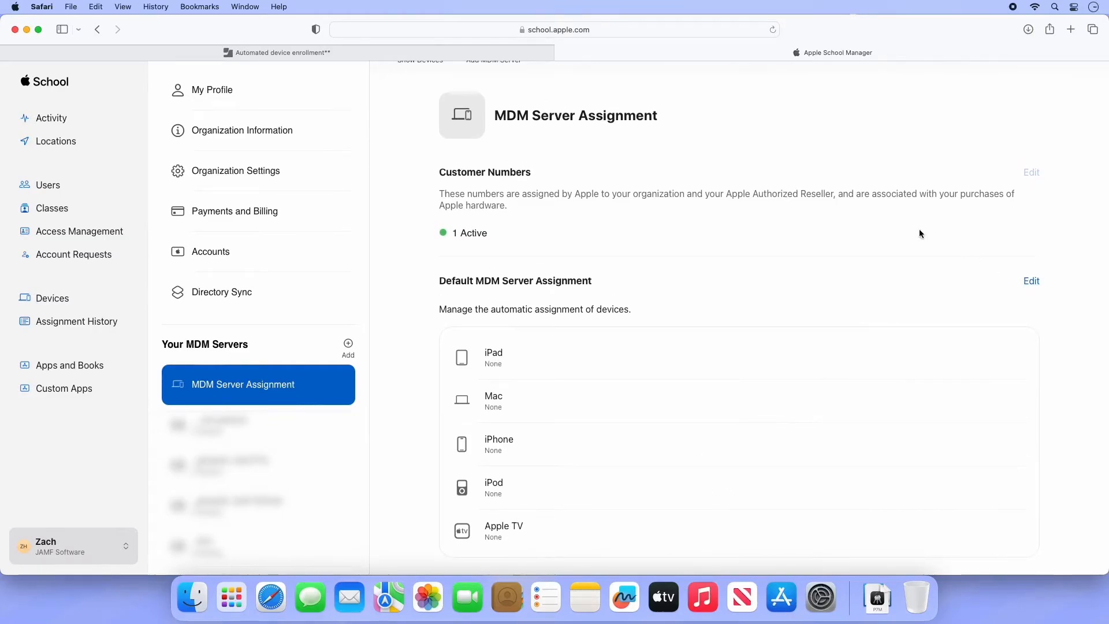
click(562, 52)
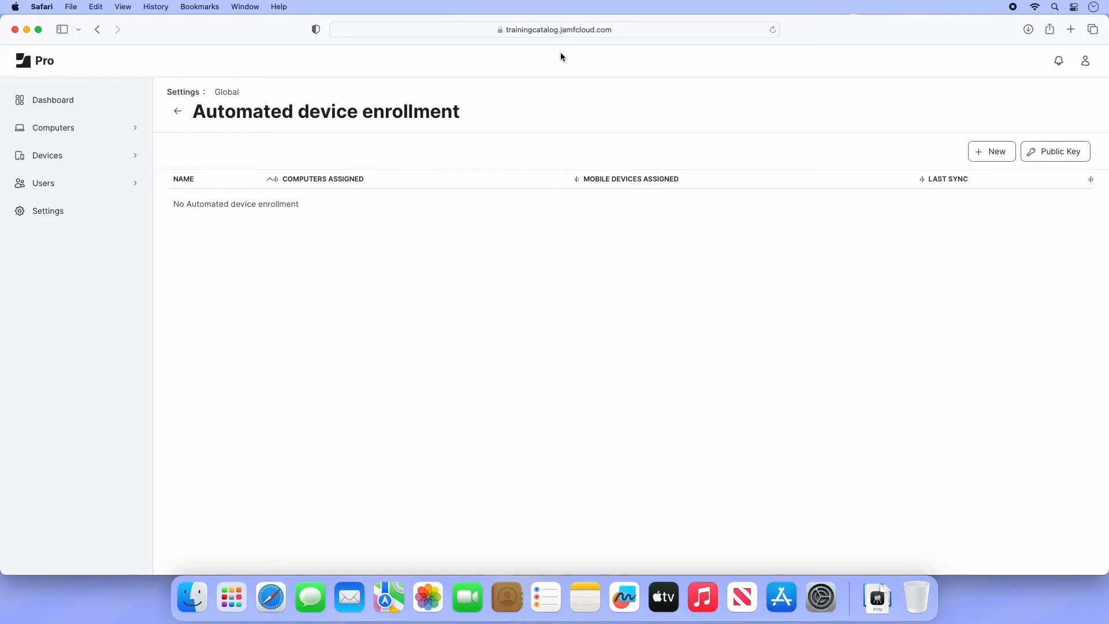
- Create and save the 'Jamf 100 Course' automated device enrollment with its .p7m server token uploaded
click(979, 157)
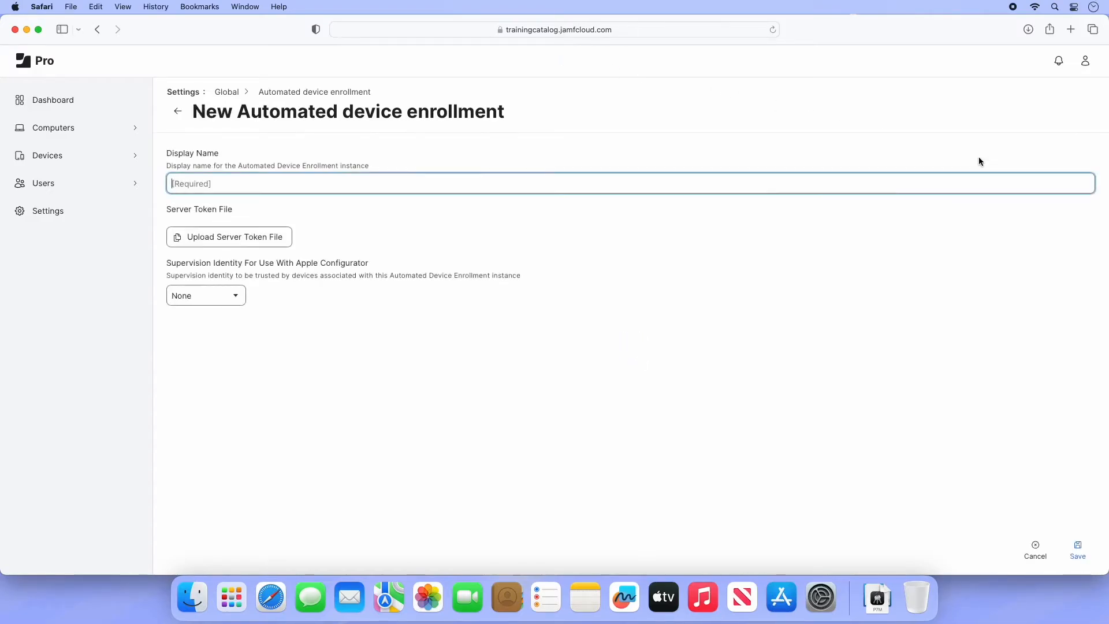
text(Jamf 100 Course)
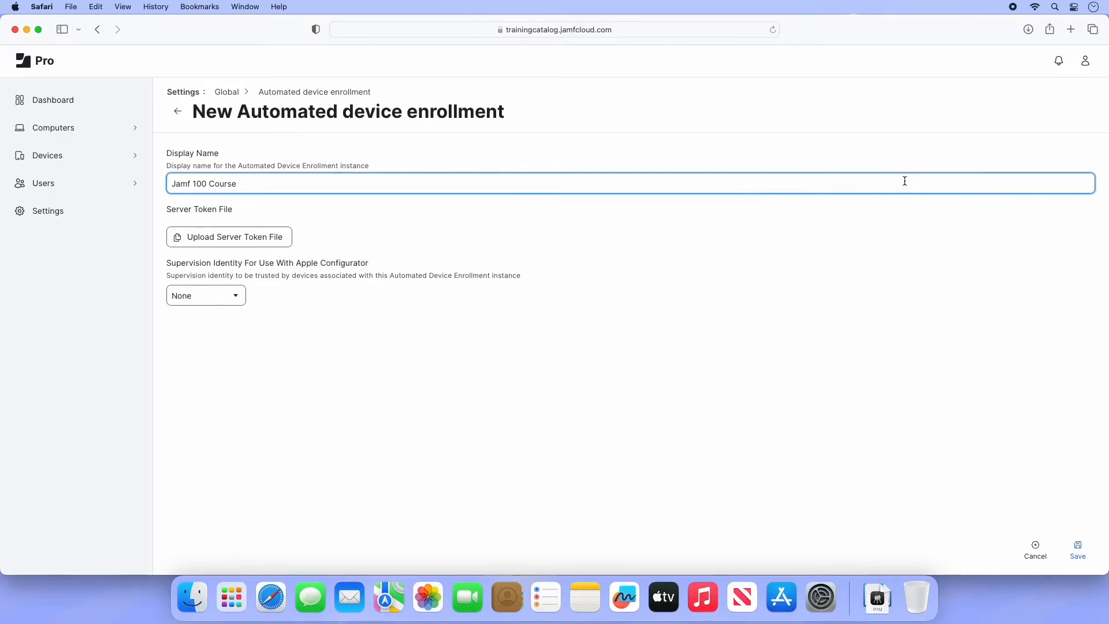
click(280, 237)
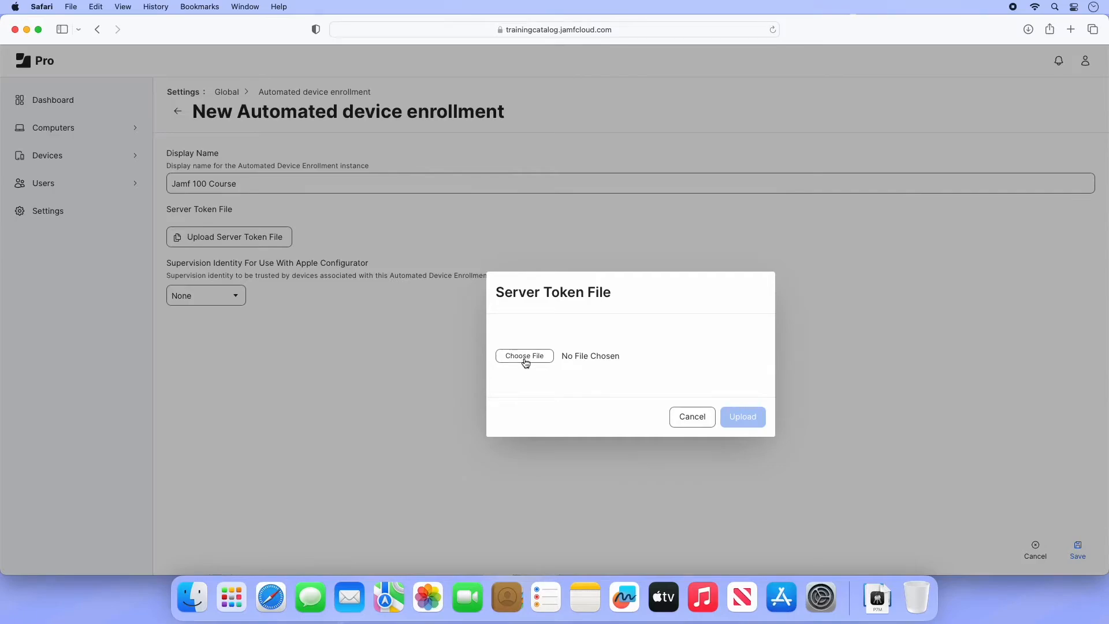
click(524, 356)
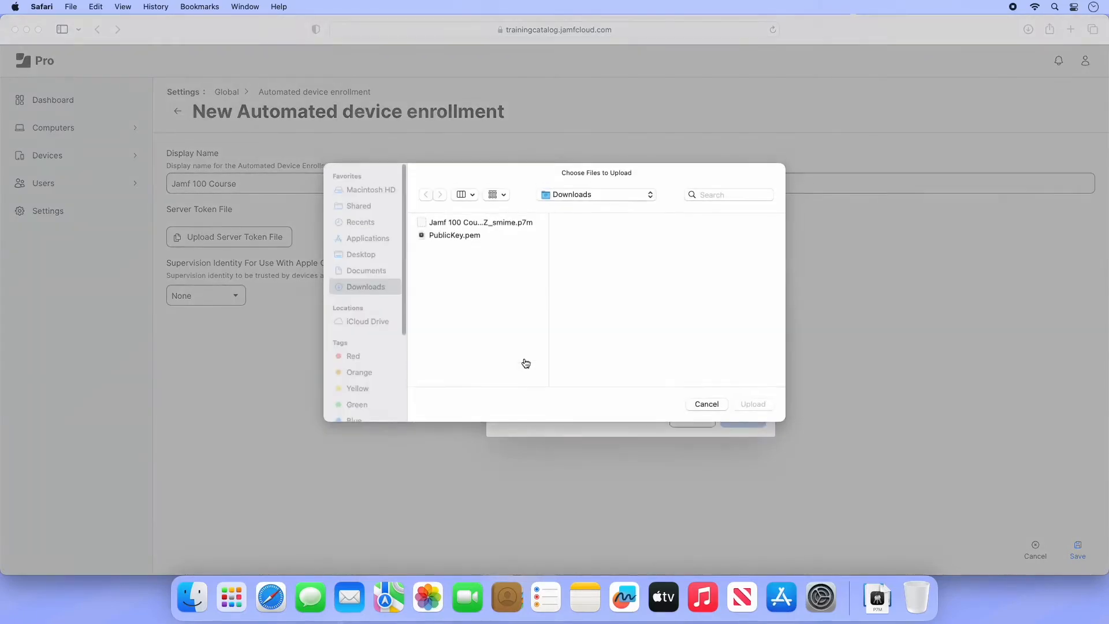
click(478, 227)
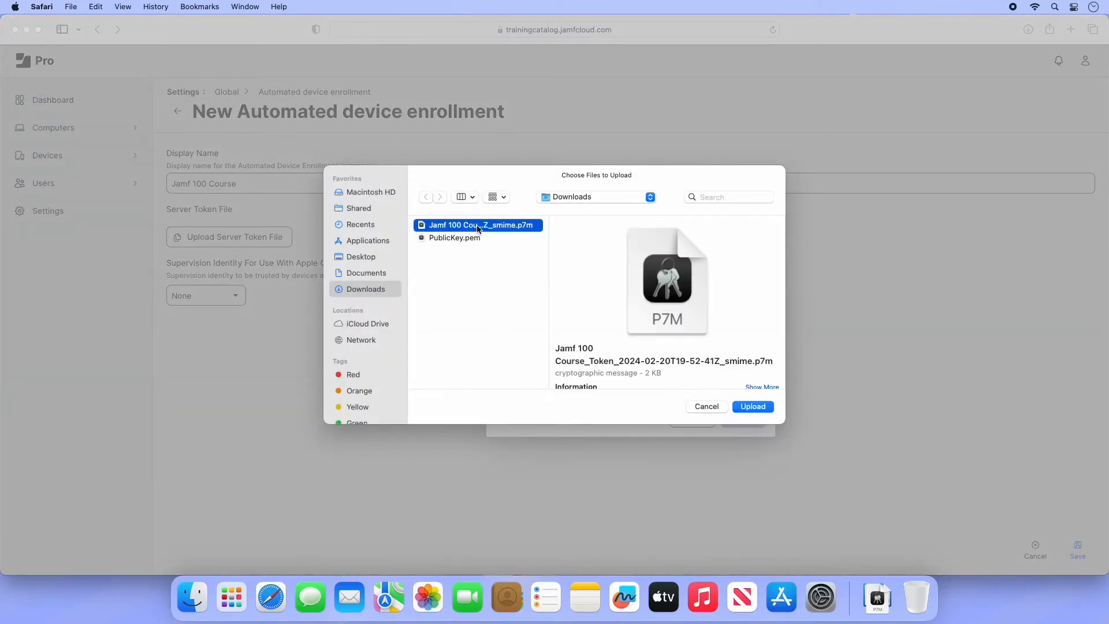
click(746, 412)
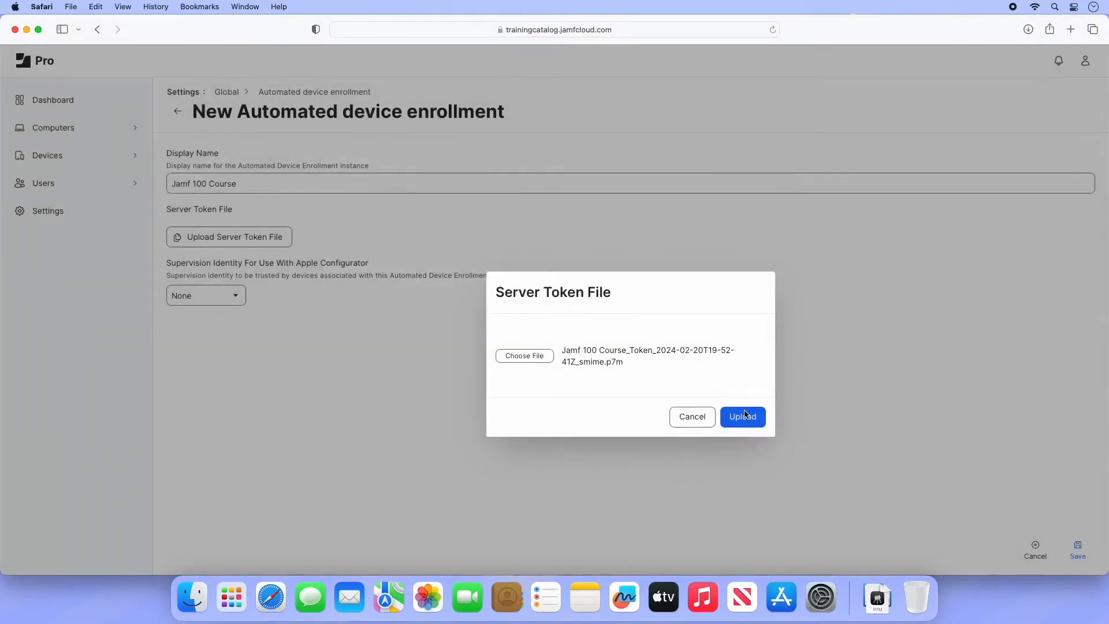
click(746, 419)
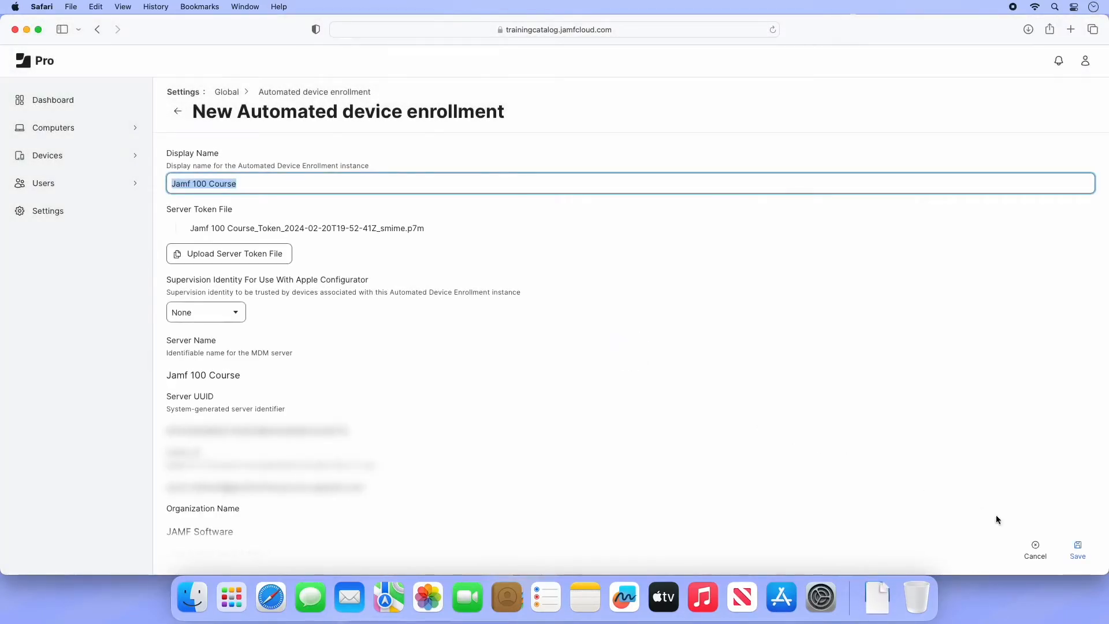
click(1078, 552)
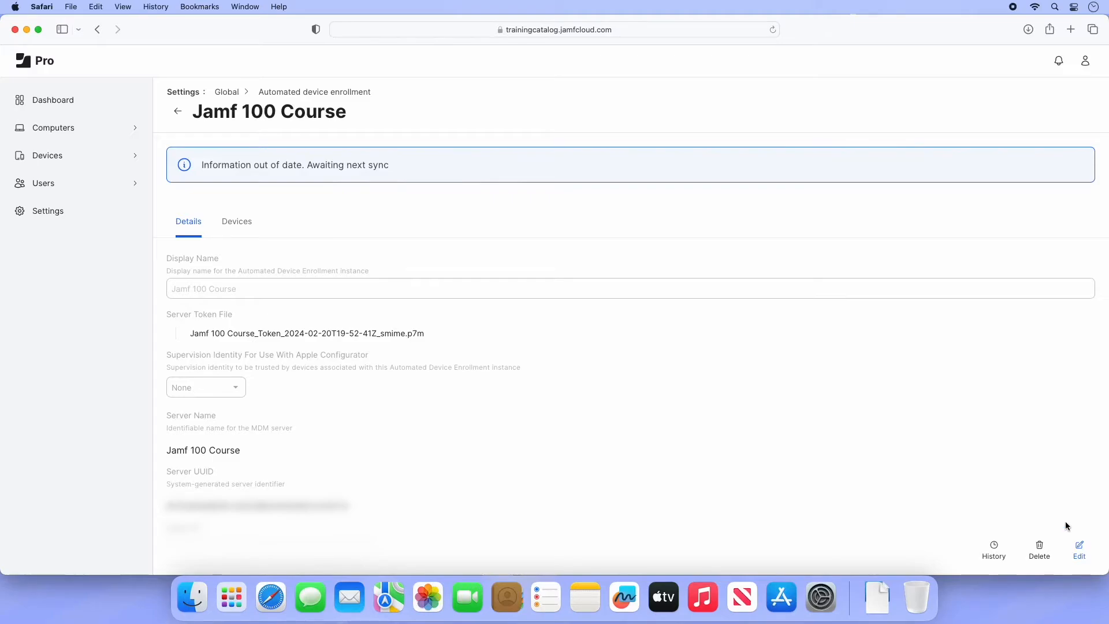
- View the empty Computer PreStage Enrollments list, which requires user-initiated enrollment first
click(65, 127)
scroll(85, 248, down, 3)
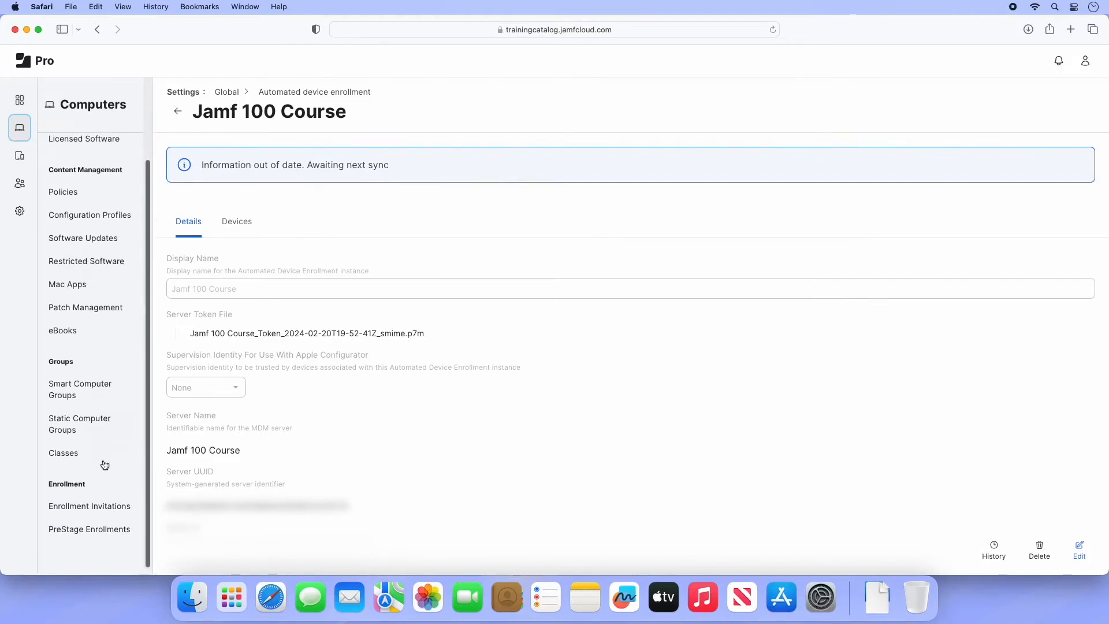
click(74, 530)
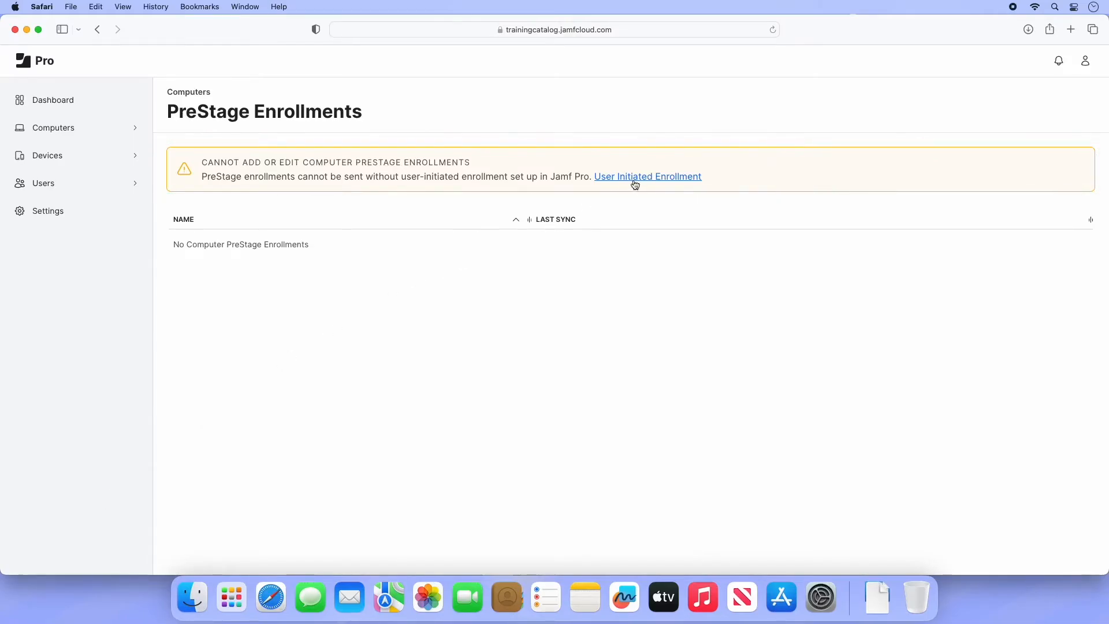
click(41, 211)
- Enable macOS user-initiated enrollment for computers in Global settings and save it
click(241, 199)
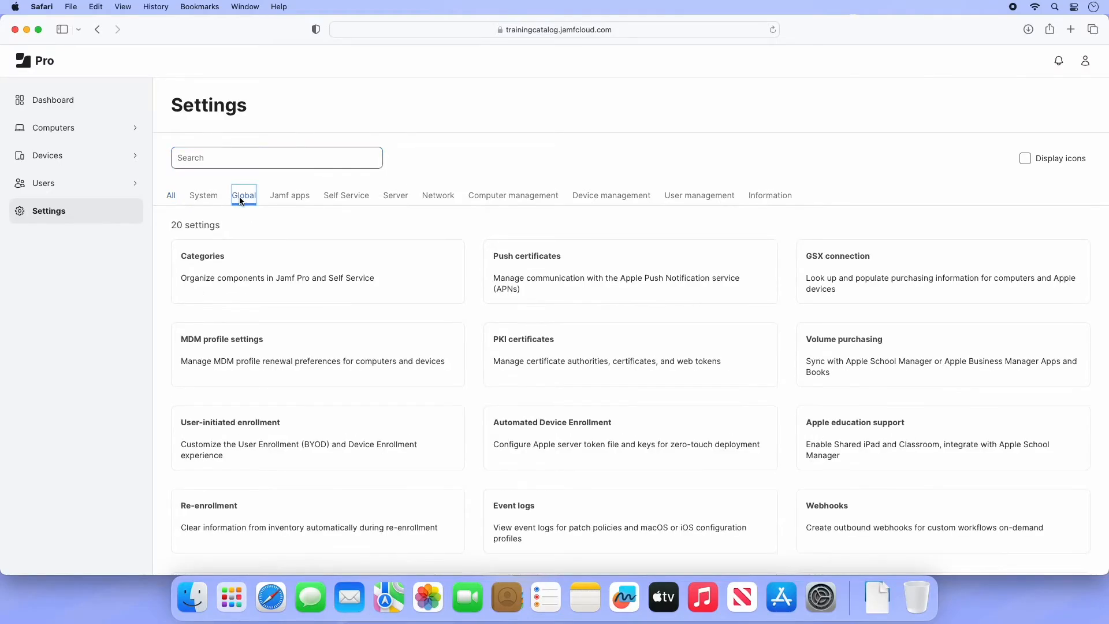
click(322, 451)
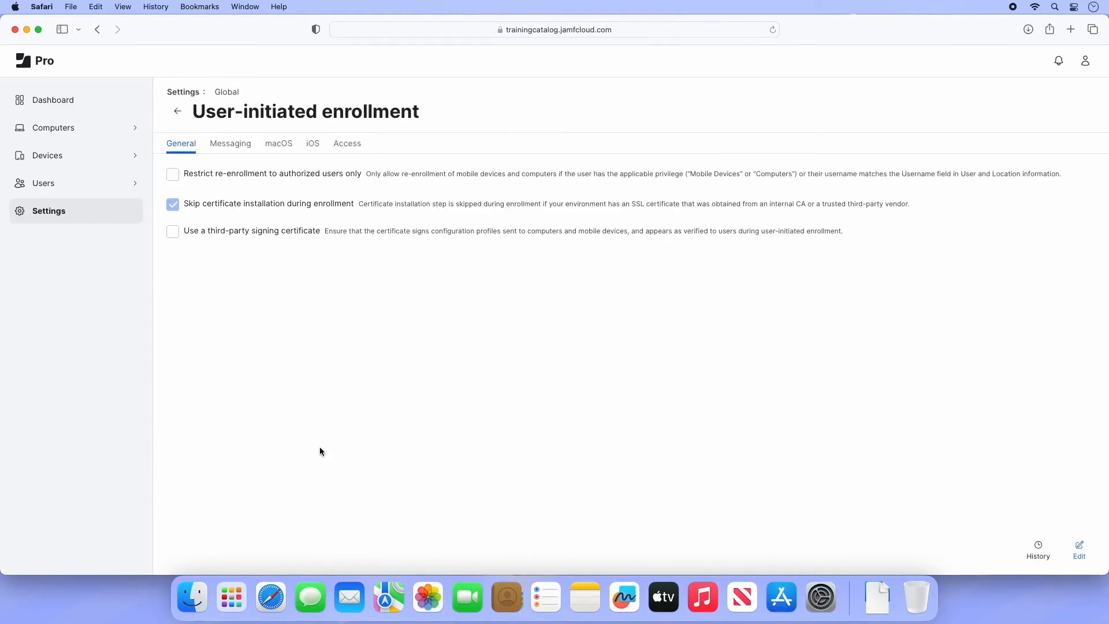
click(283, 152)
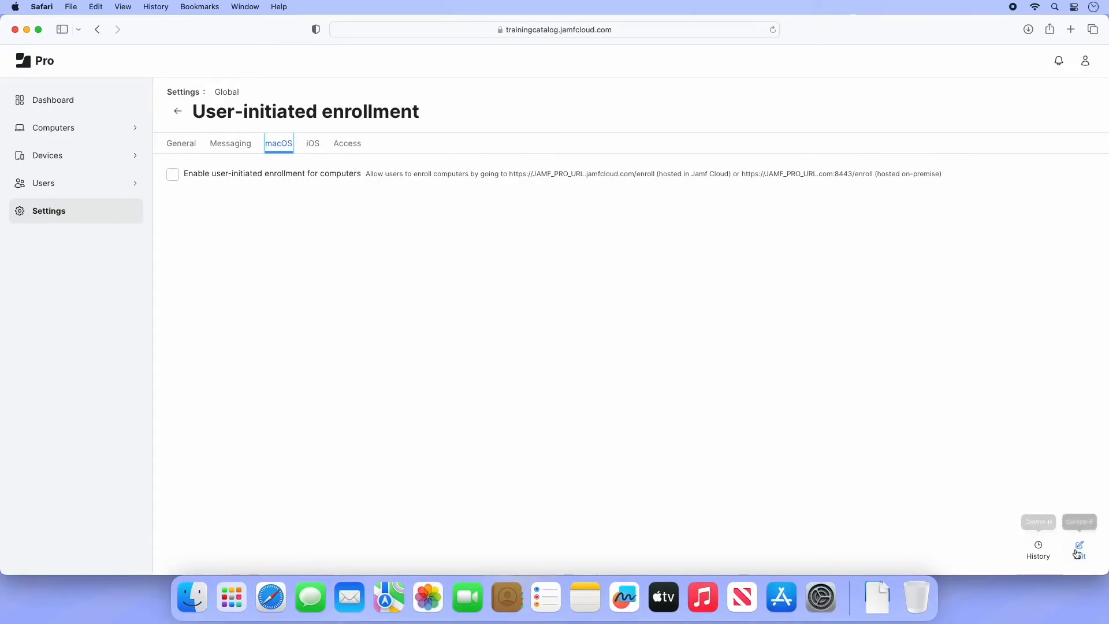
click(1079, 552)
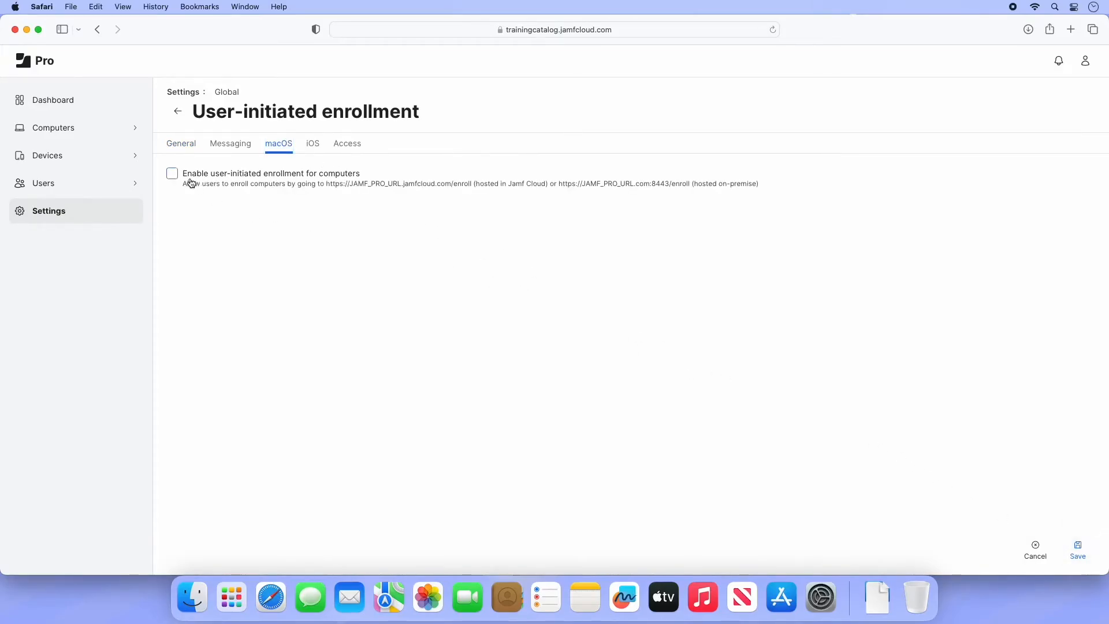
click(172, 173)
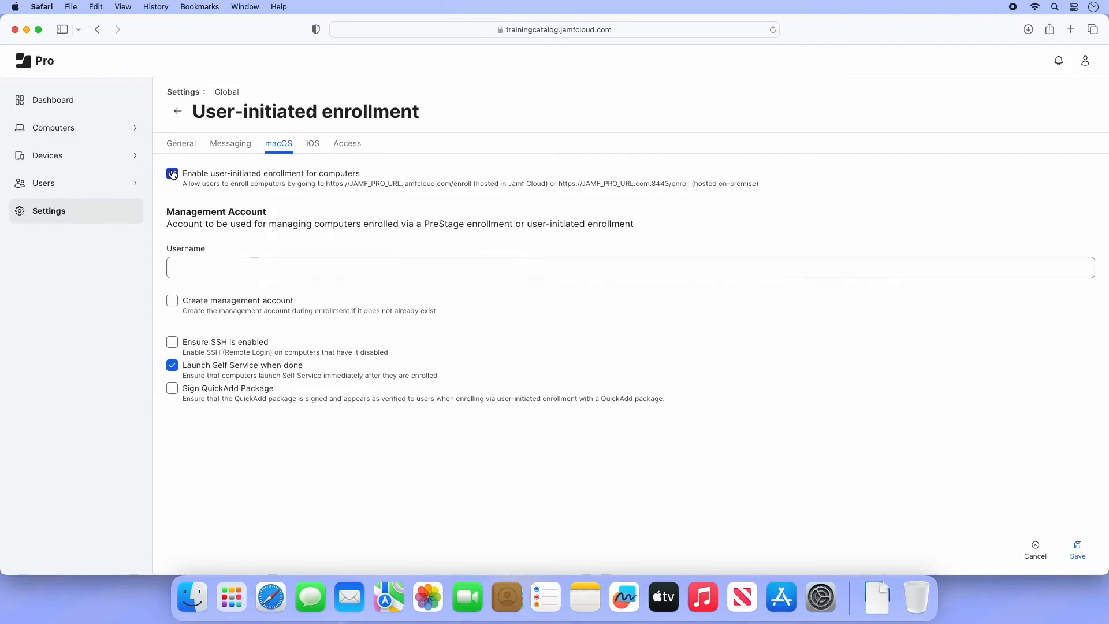
click(1078, 552)
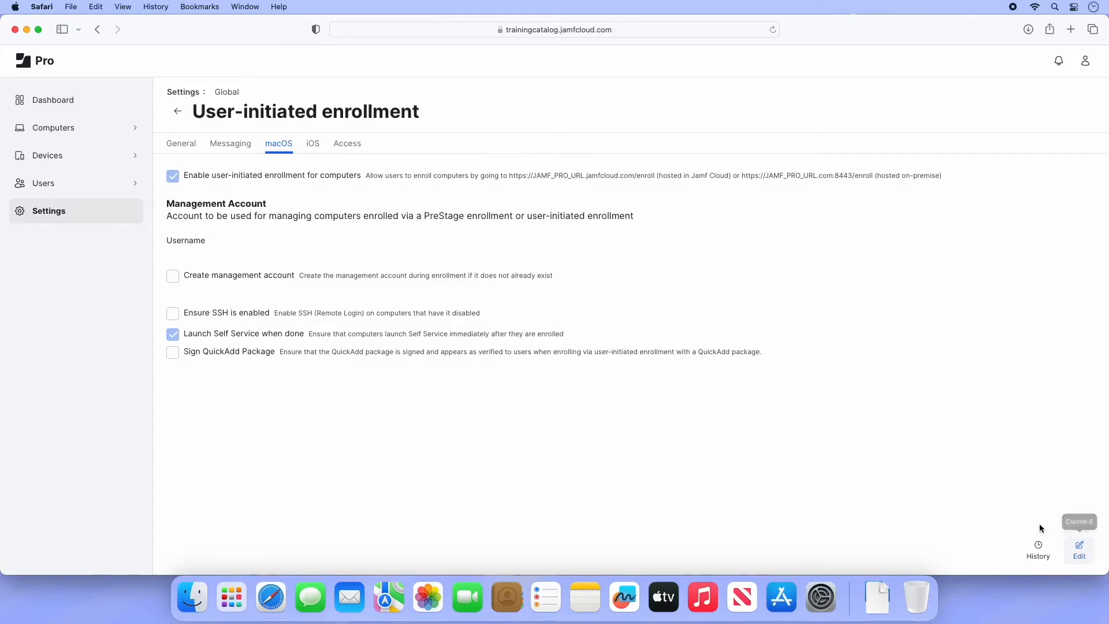
click(125, 132)
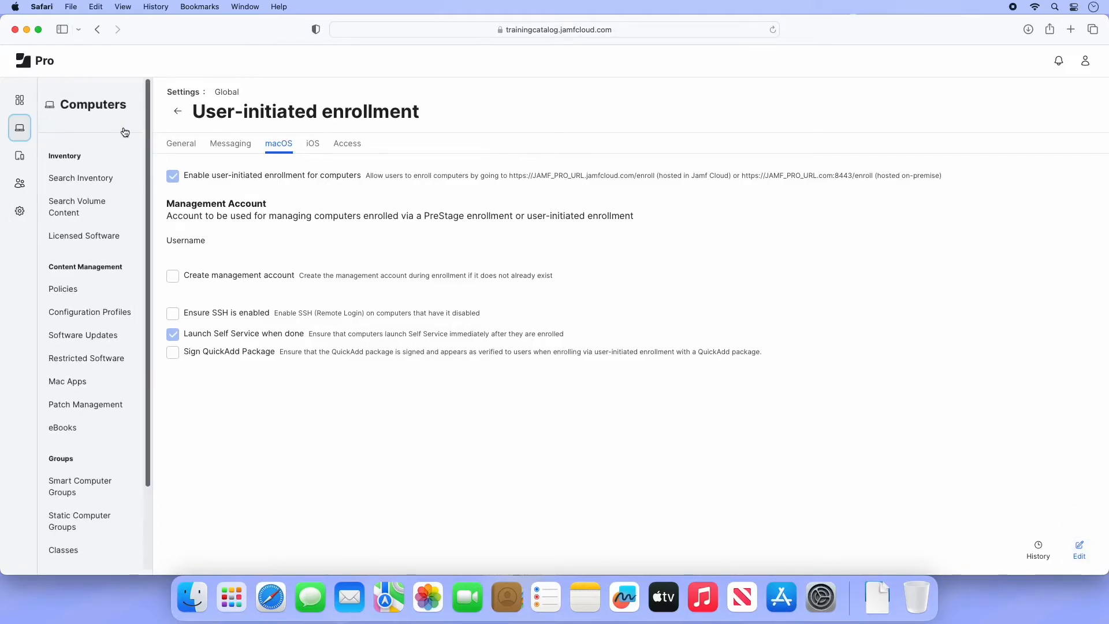
- Create a new computer PreStage enrollment from the Computer PreStage Enrollments list
scroll(109, 265, down, 5)
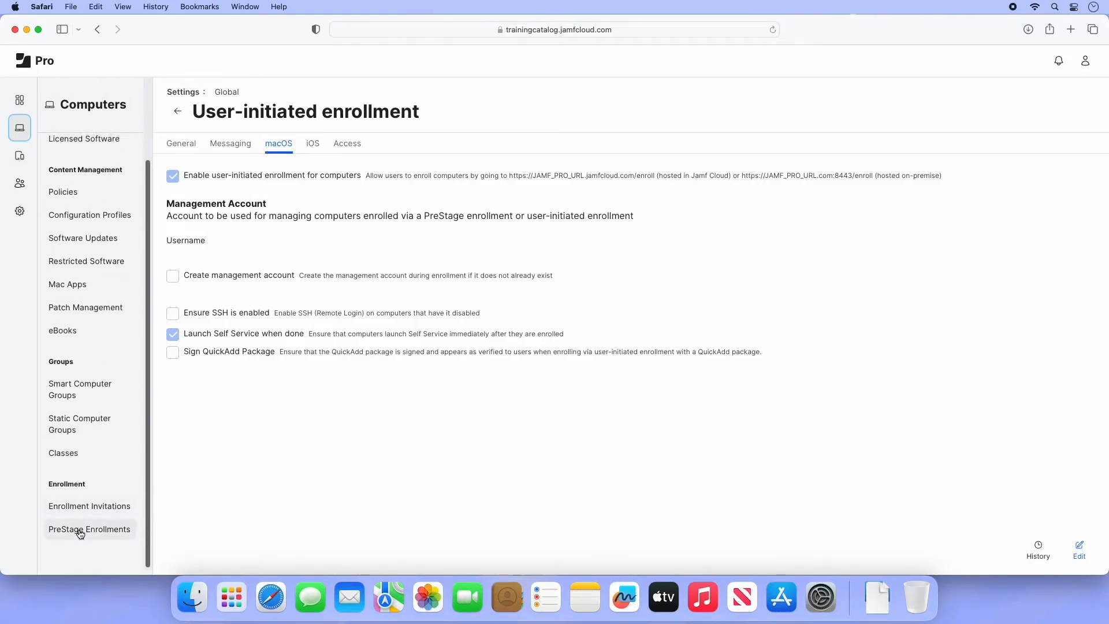
click(79, 531)
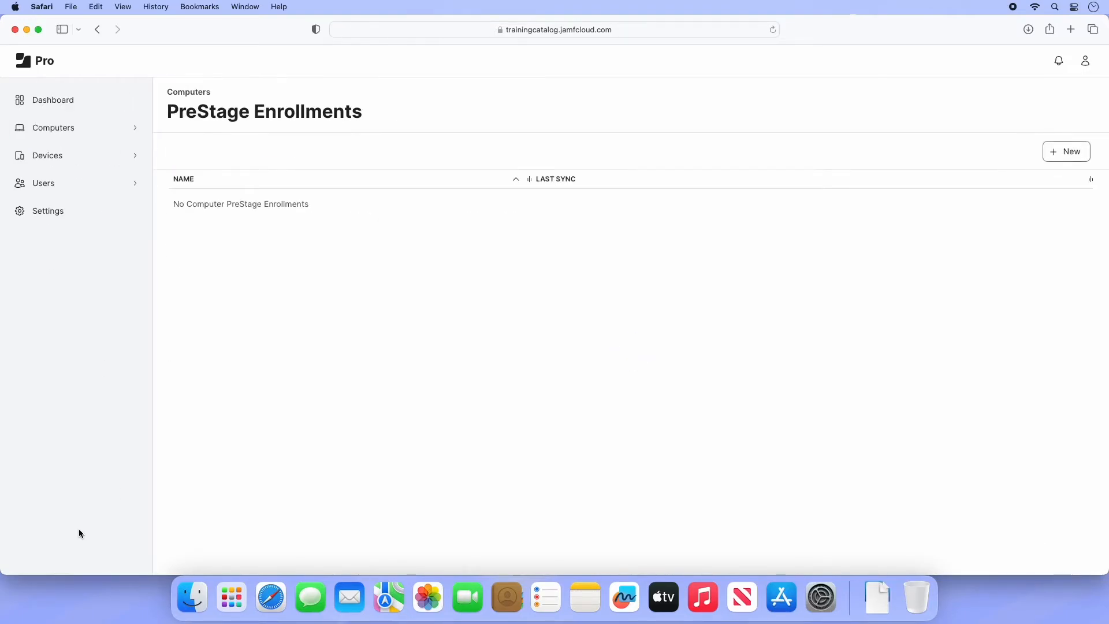
click(1067, 153)
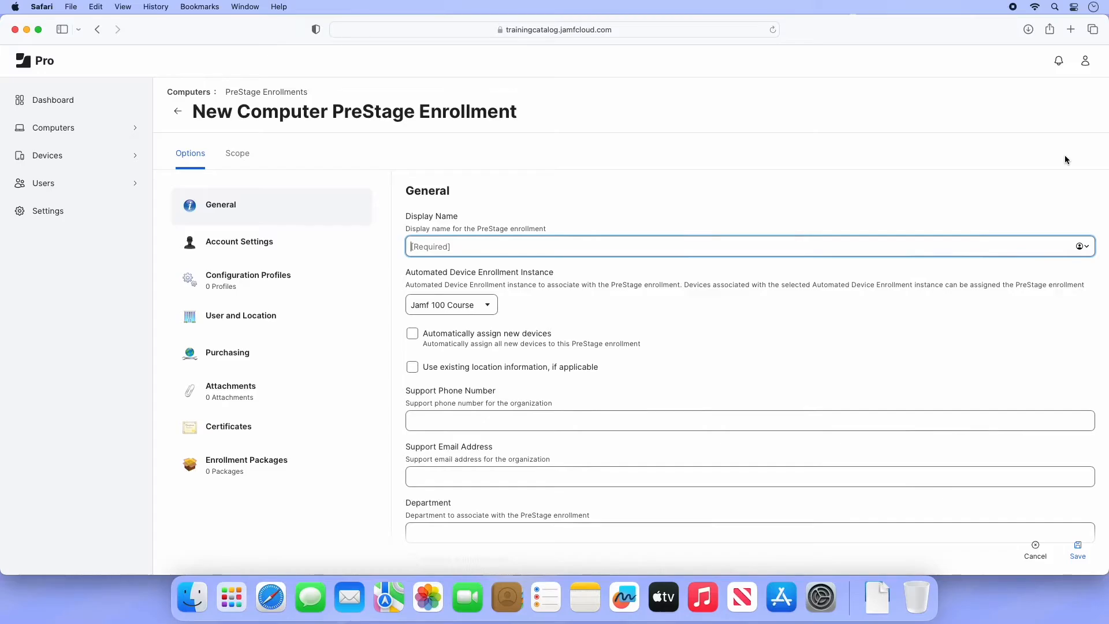
- Name the PreStage 'Jamf 100 Computers', keep the Jamf 100 Course instance, and auto-assign new devices
text(Jamf 100 Computers)
click(482, 307)
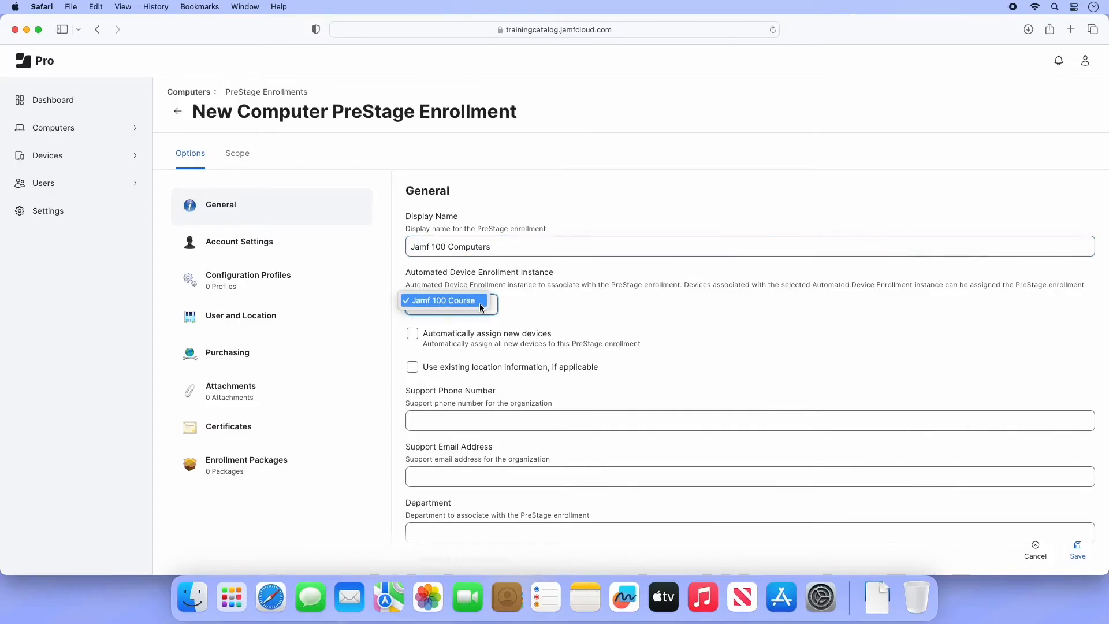
click(480, 304)
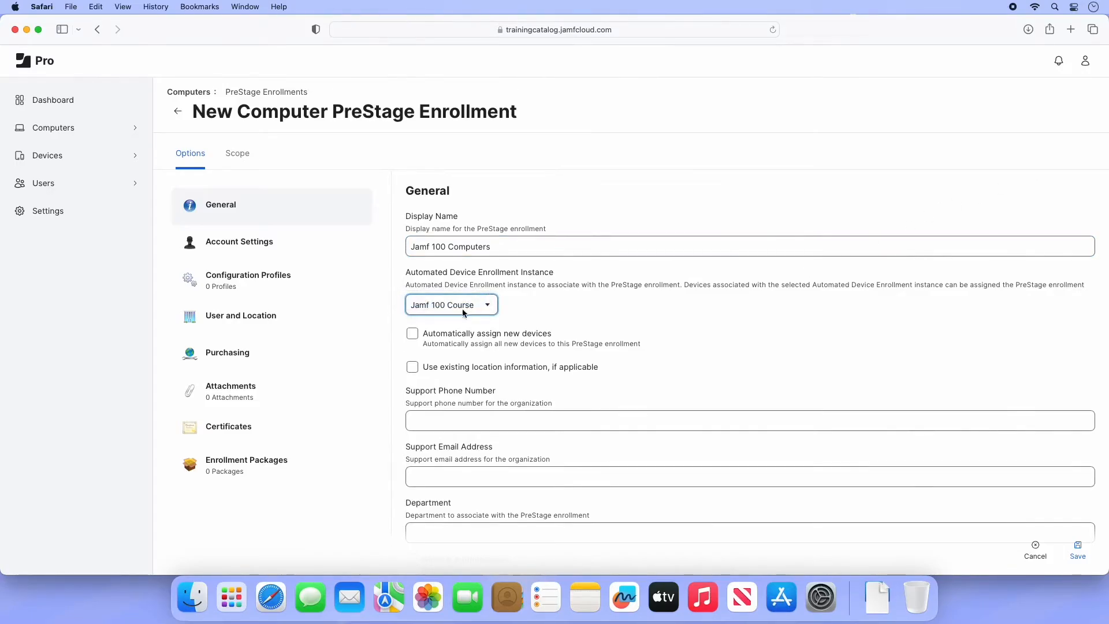
click(413, 335)
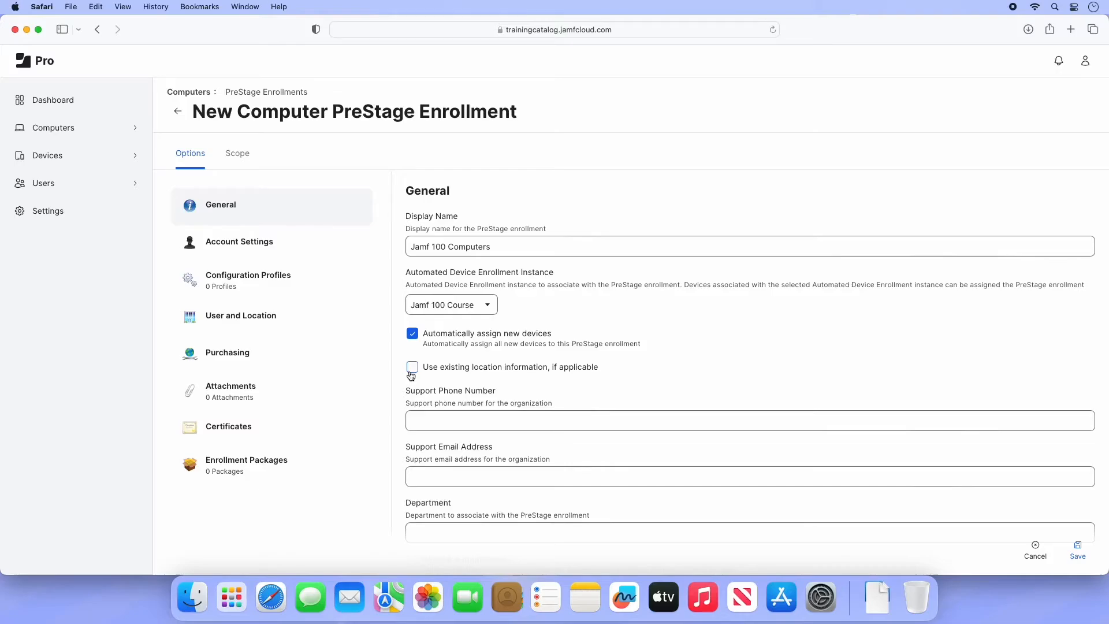
scroll(412, 376, down, 5)
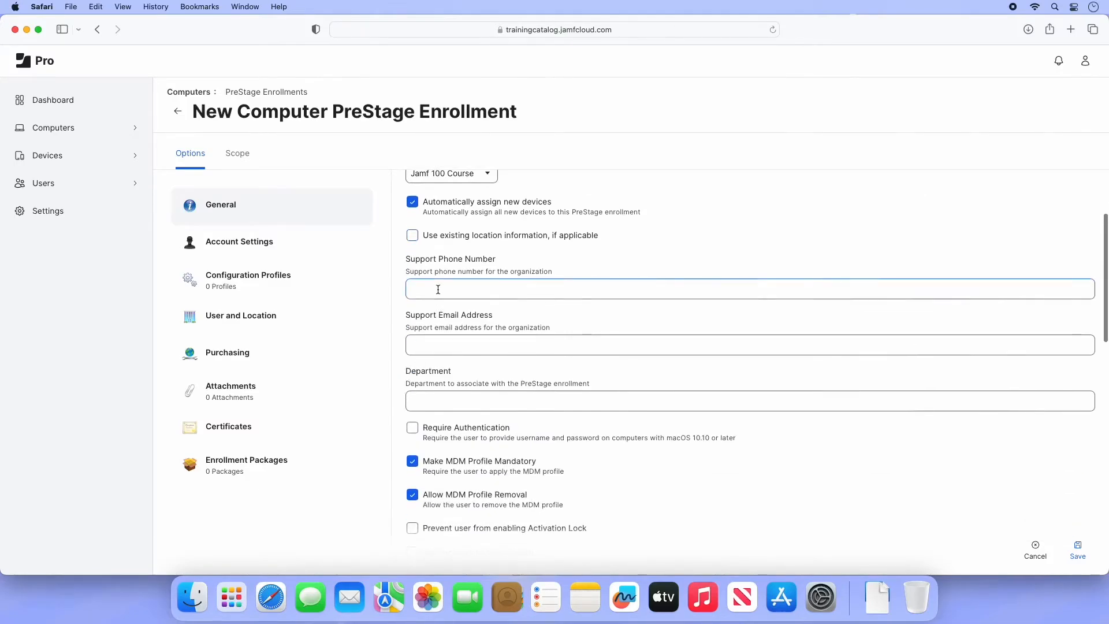
- Enter the support phone number and support e-mail, and set Department to 'Gertland IT Department'
click(438, 289)
text(86)
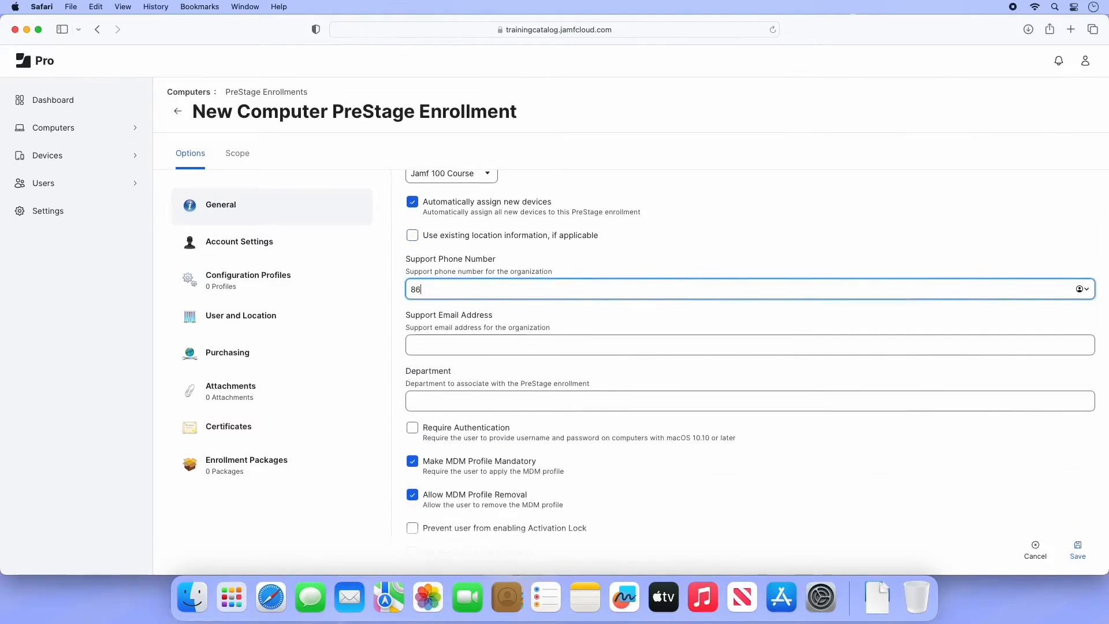
text(7-5309)
click(438, 344)
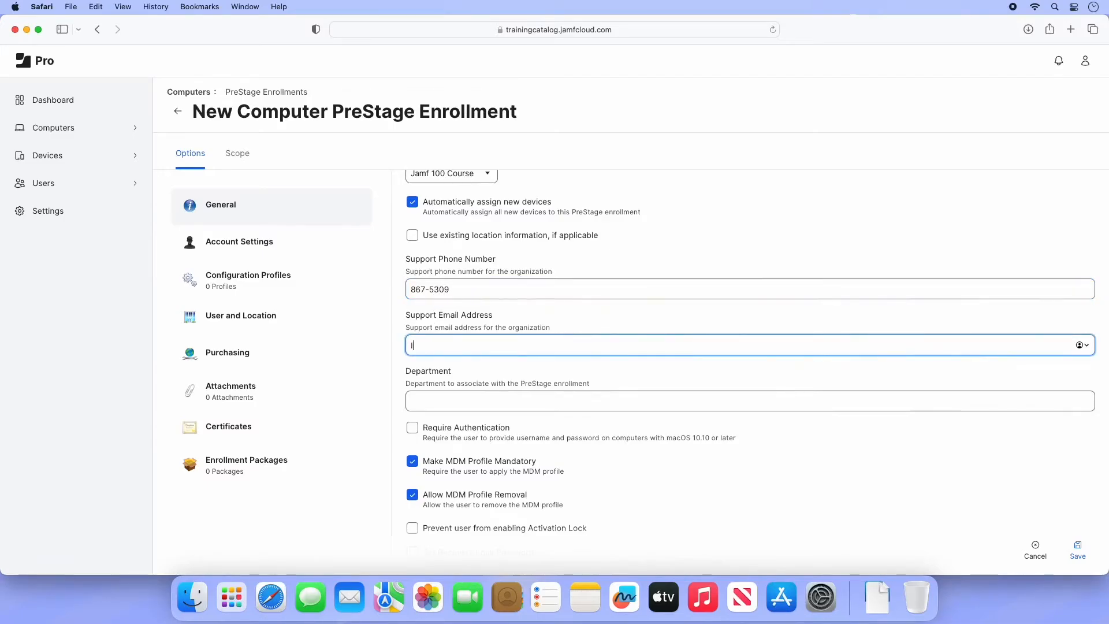
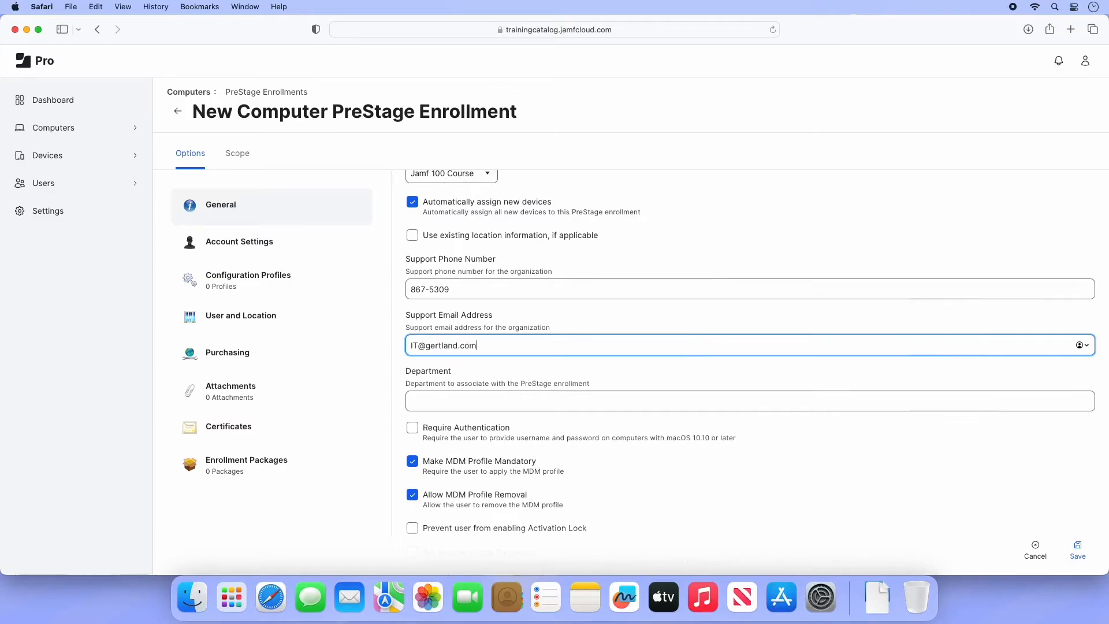
click(421, 398)
text(Gertland IT )
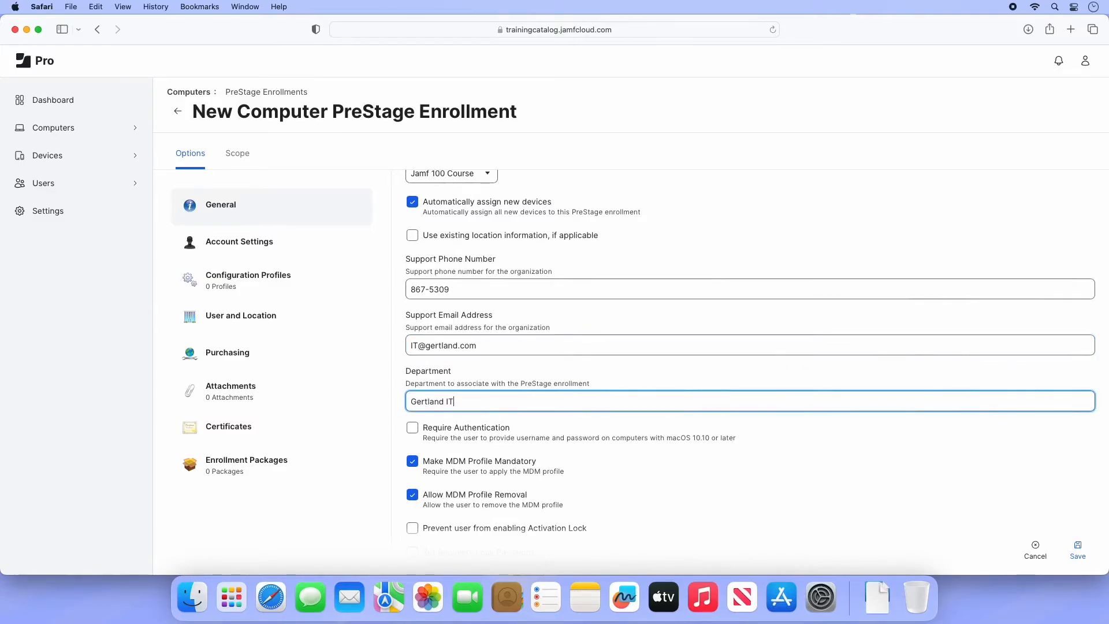
text(Department)
scroll(751, 370, down, 2)
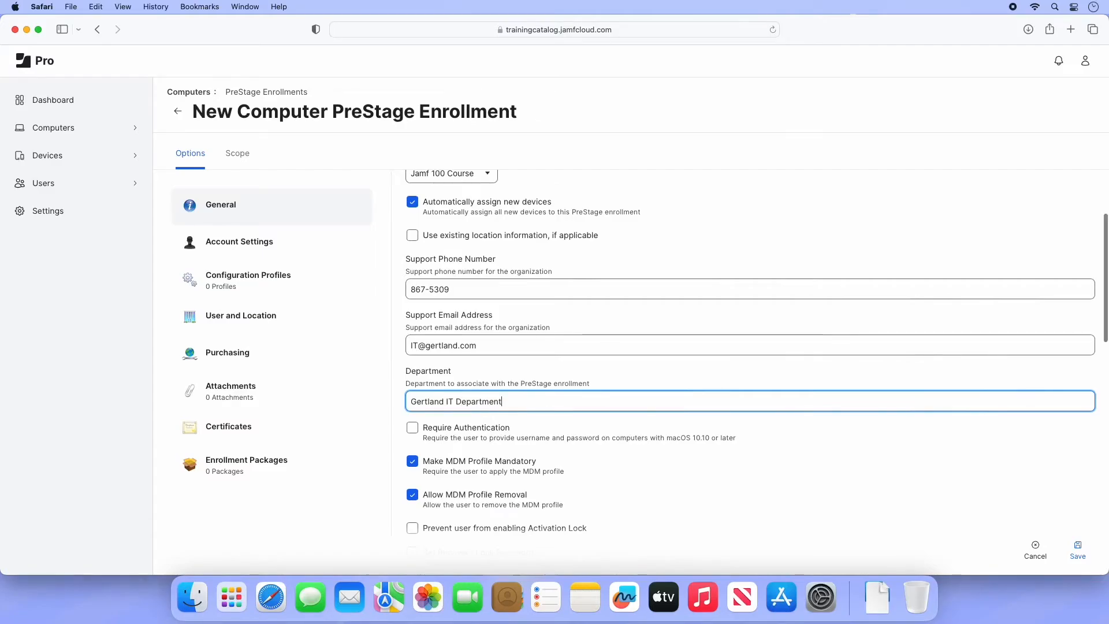
scroll(383, 396, down, 1)
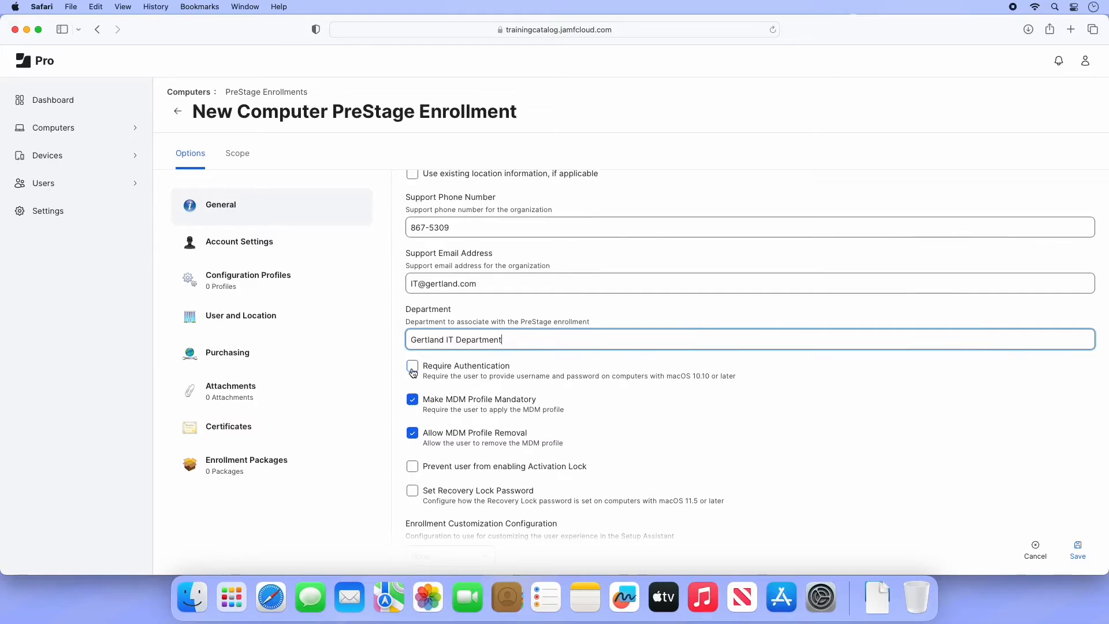
- Disallow MDM profile removal and prevent users from enabling Activation Lock
scroll(413, 373, down, 3)
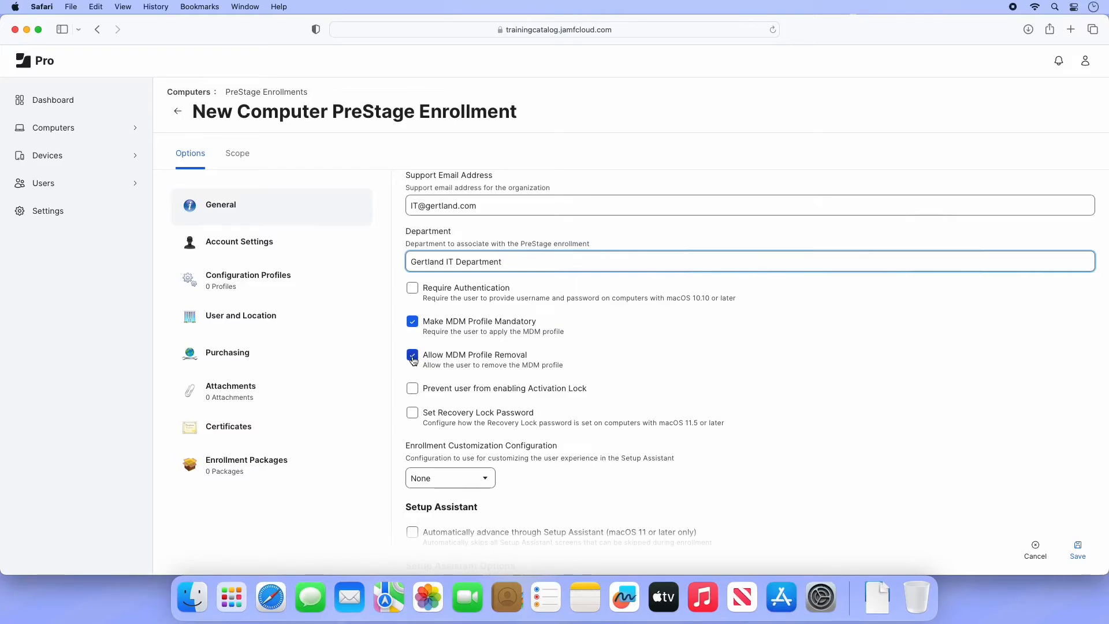
click(412, 355)
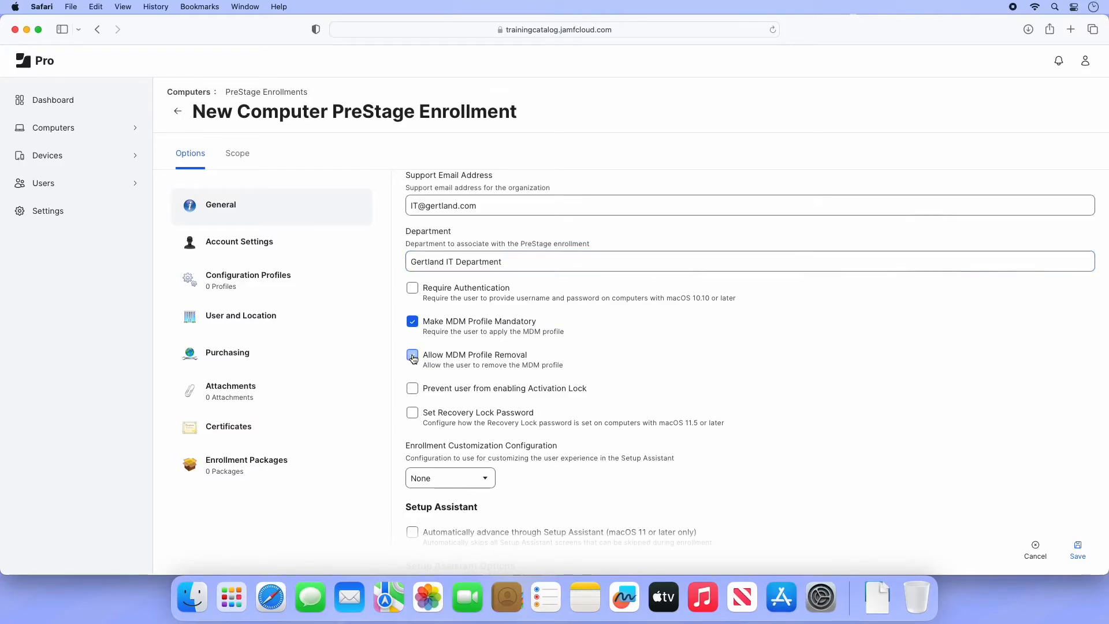
click(413, 390)
- Set Recovery Lock to an automatically generated random password that rotates after viewing
click(412, 413)
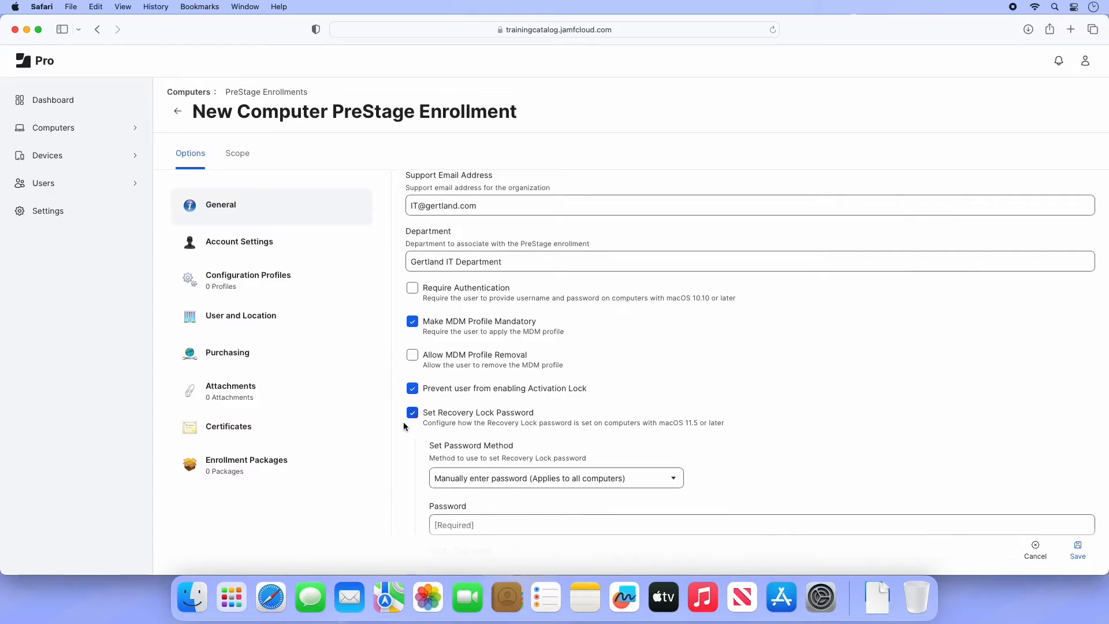
scroll(404, 425, down, 2)
click(452, 435)
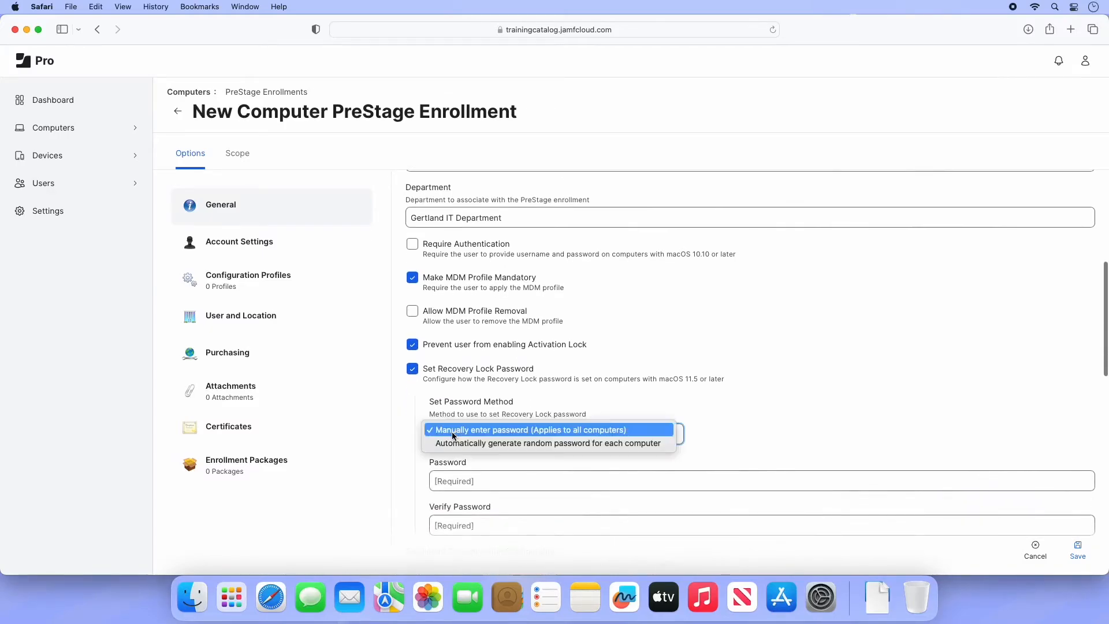
click(451, 442)
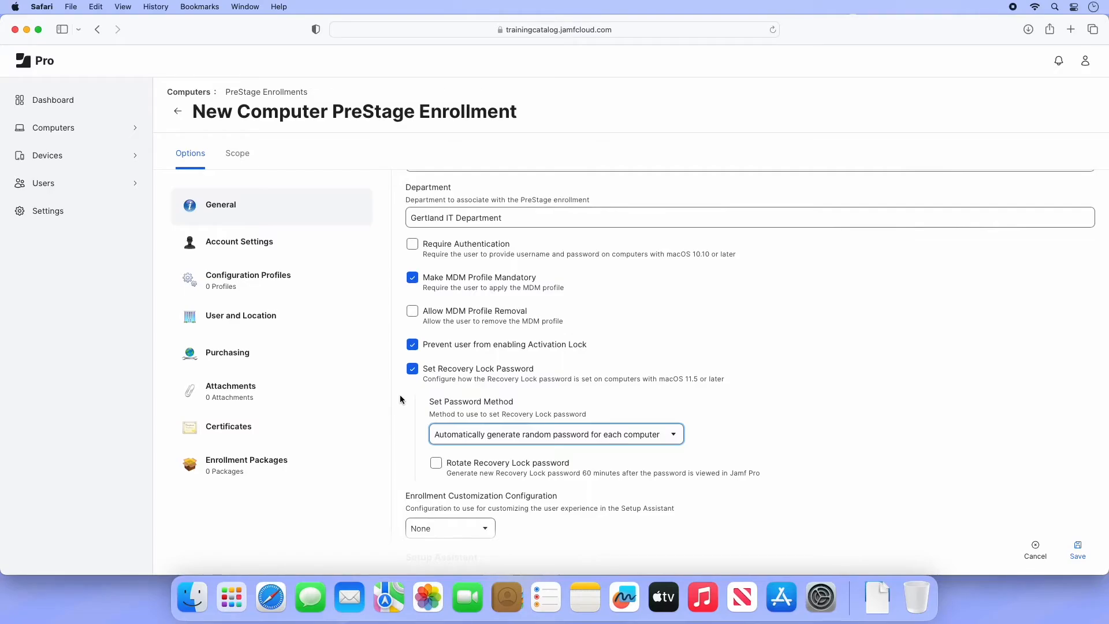
click(436, 463)
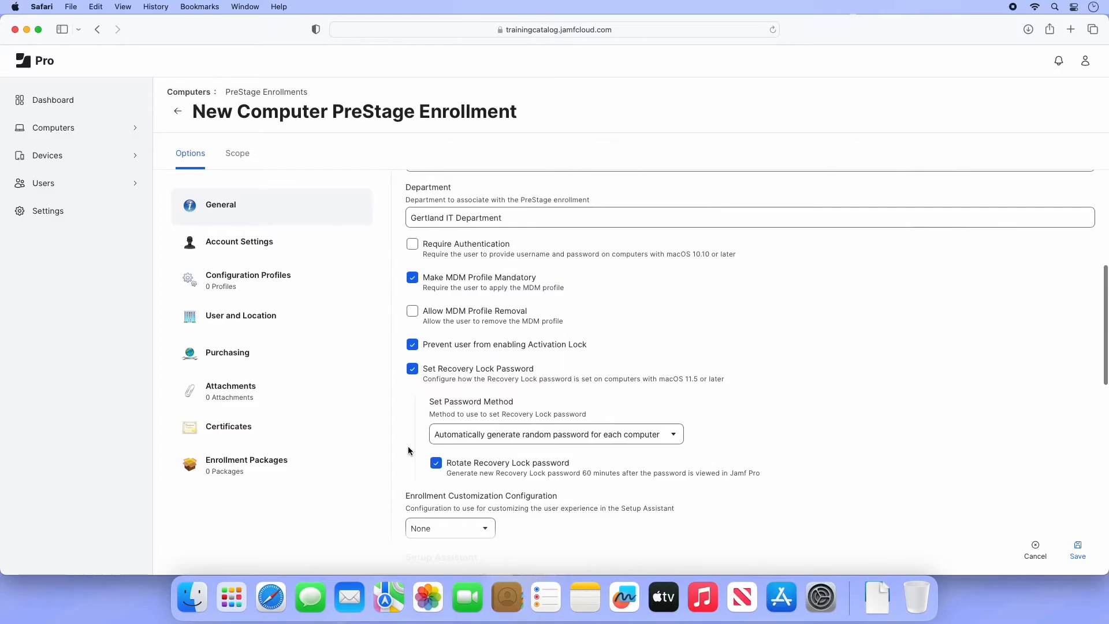
- Check the Enrollment Customization options and leave it set to None
scroll(407, 451, down, 5)
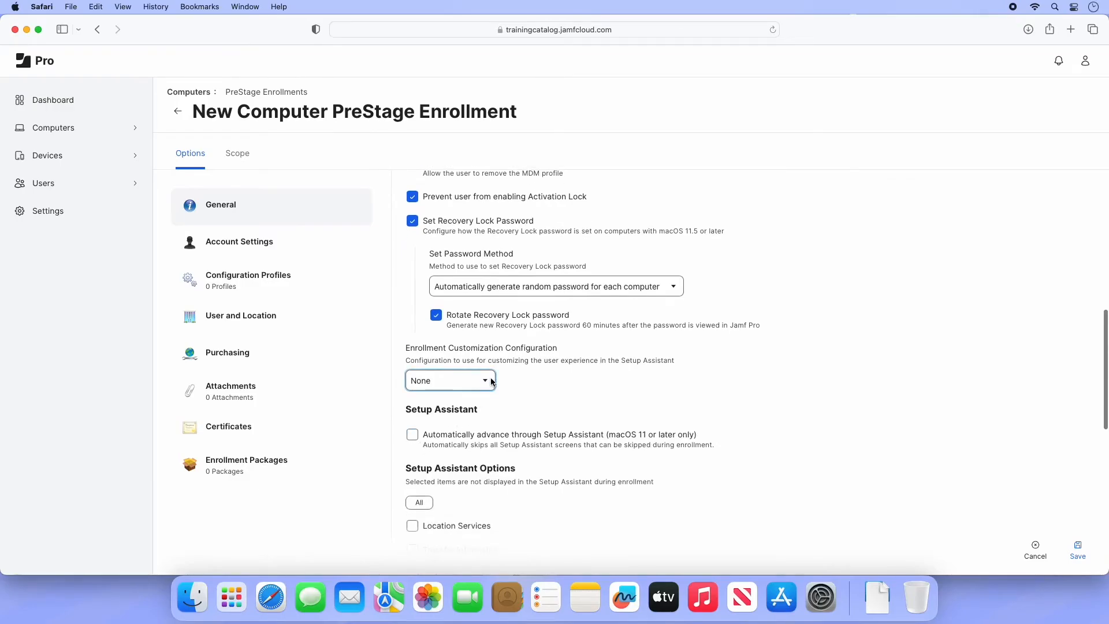
click(491, 382)
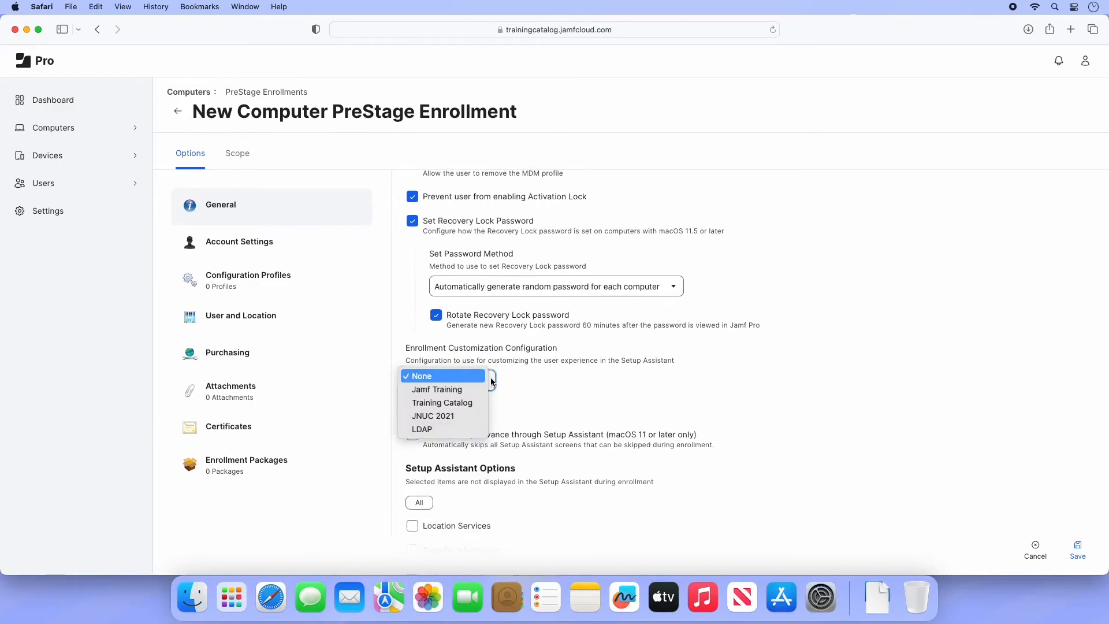
click(492, 381)
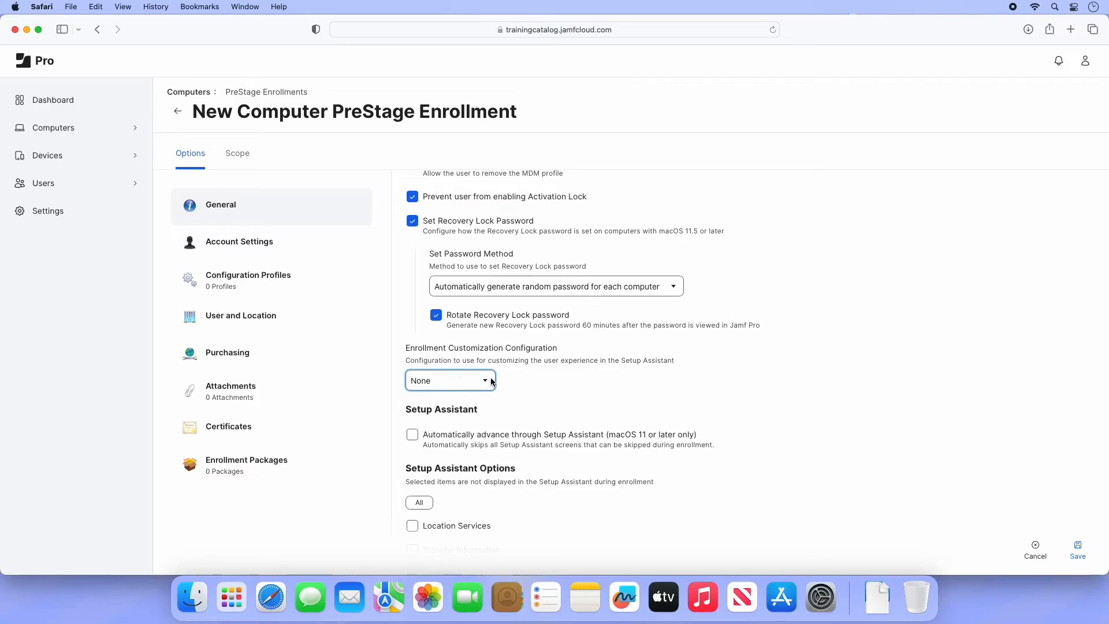
- Skip the Apple ID screen, then select all Setup Assistant screens to be skipped
scroll(492, 381, down, 4)
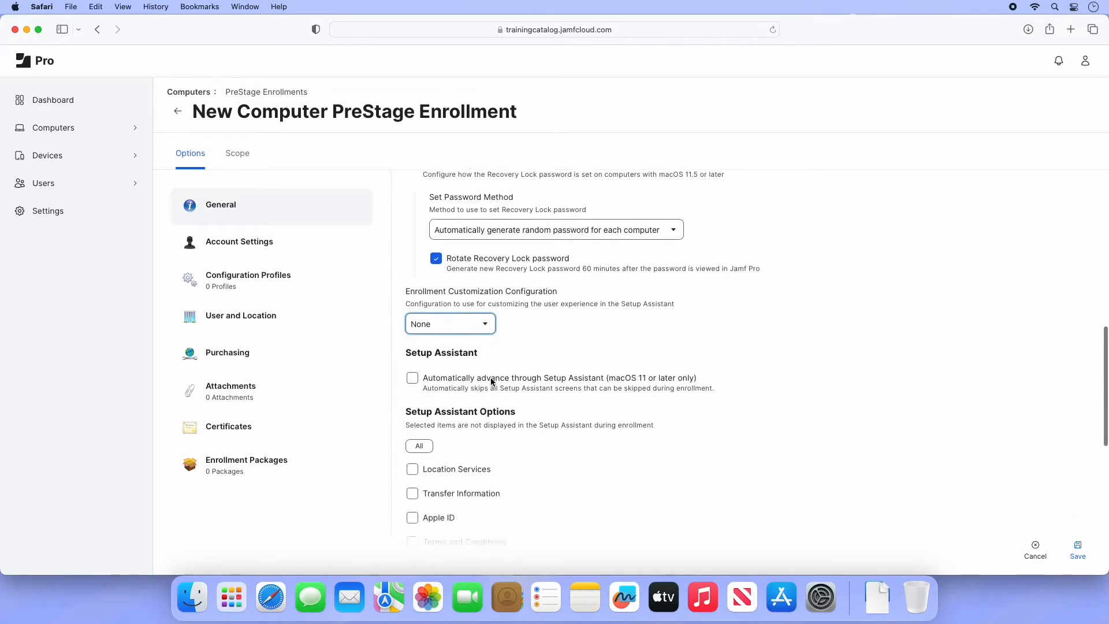
scroll(490, 377, down, 4)
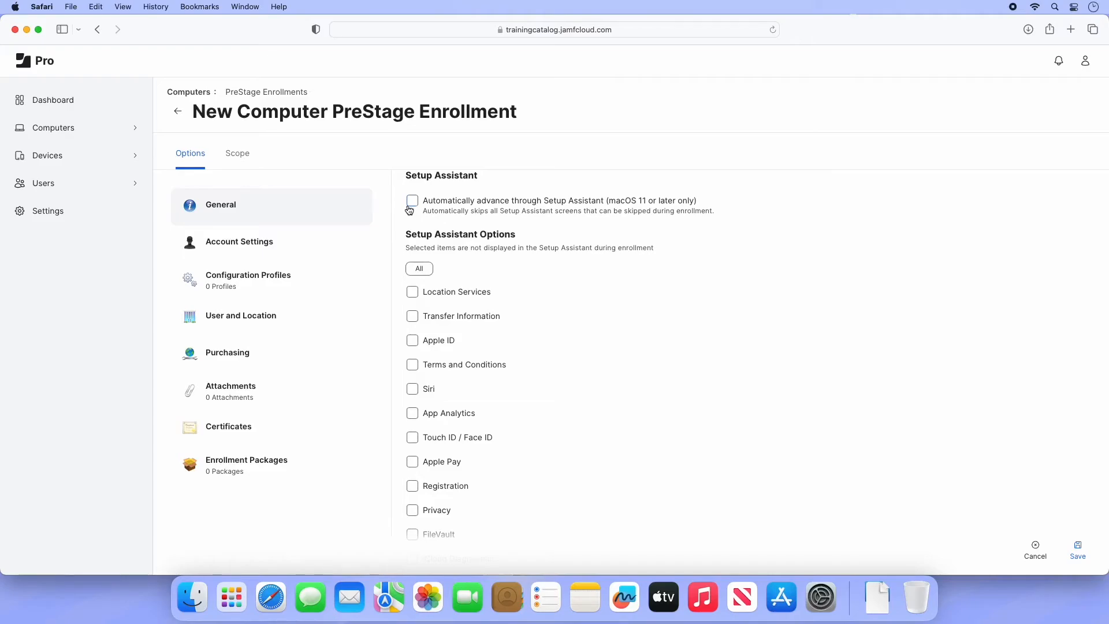
click(411, 341)
click(413, 270)
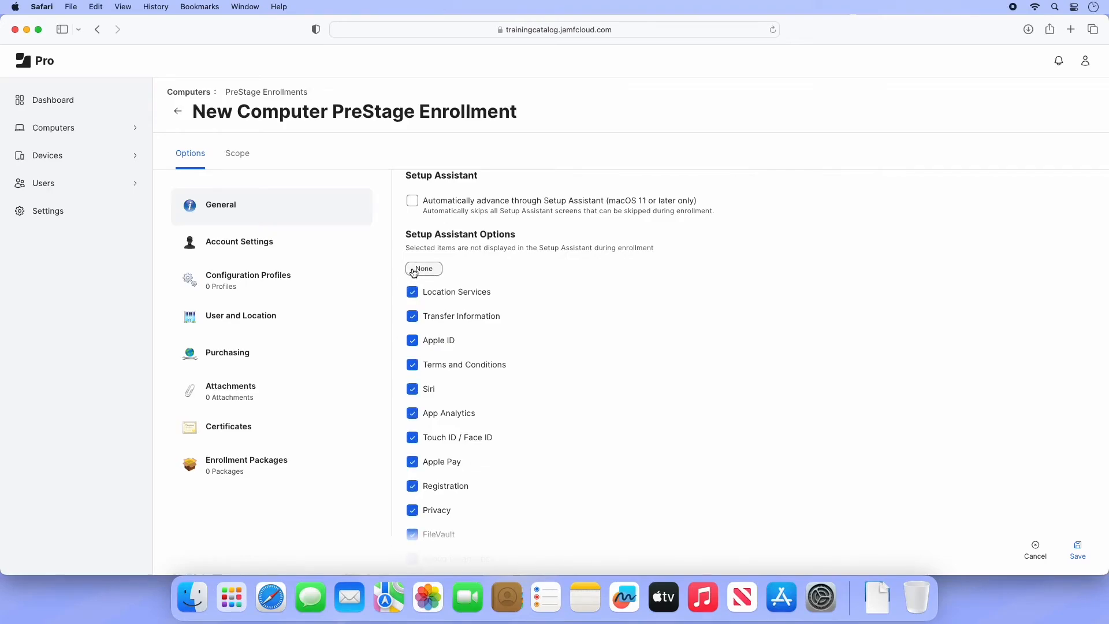
- Keep the Location Services screen in Setup Assistant, then go to the Scope tab
click(412, 292)
click(242, 167)
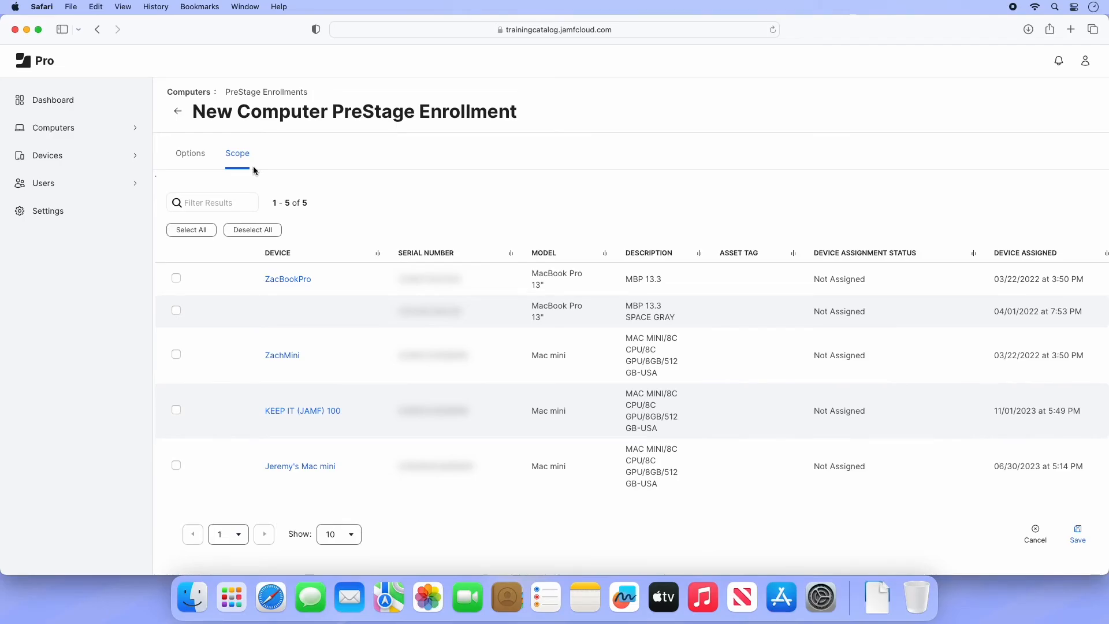
- Add the Mac mini ZachMini to the scope and save the computer PreStage
click(177, 355)
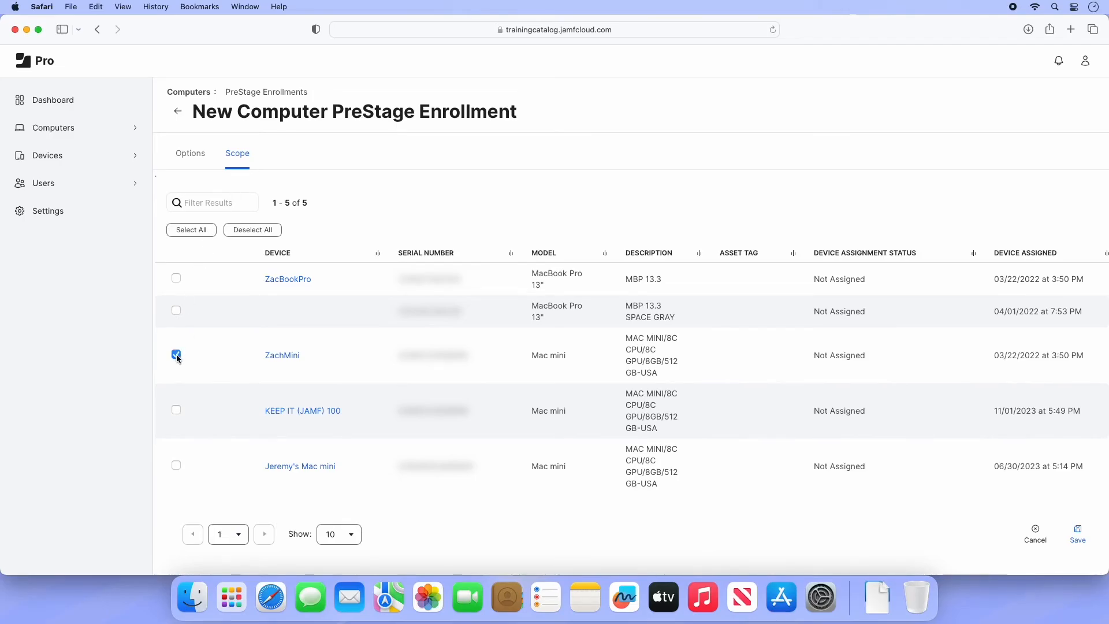
click(1086, 542)
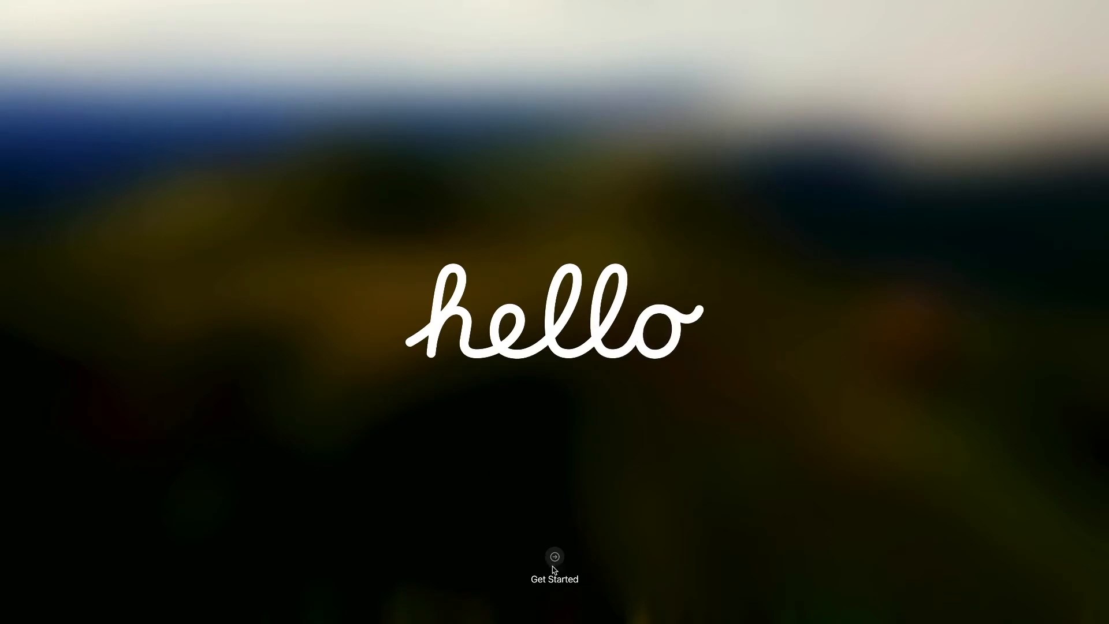
- Start Mac setup, accepting English, the country or region, and the default accessibility options
click(559, 564)
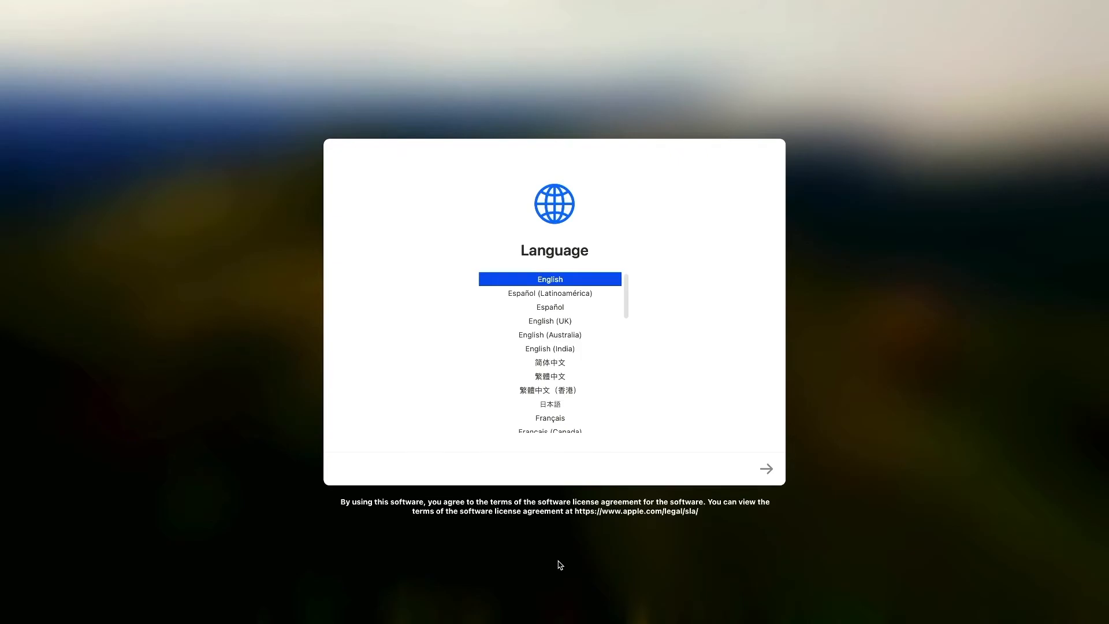
click(766, 468)
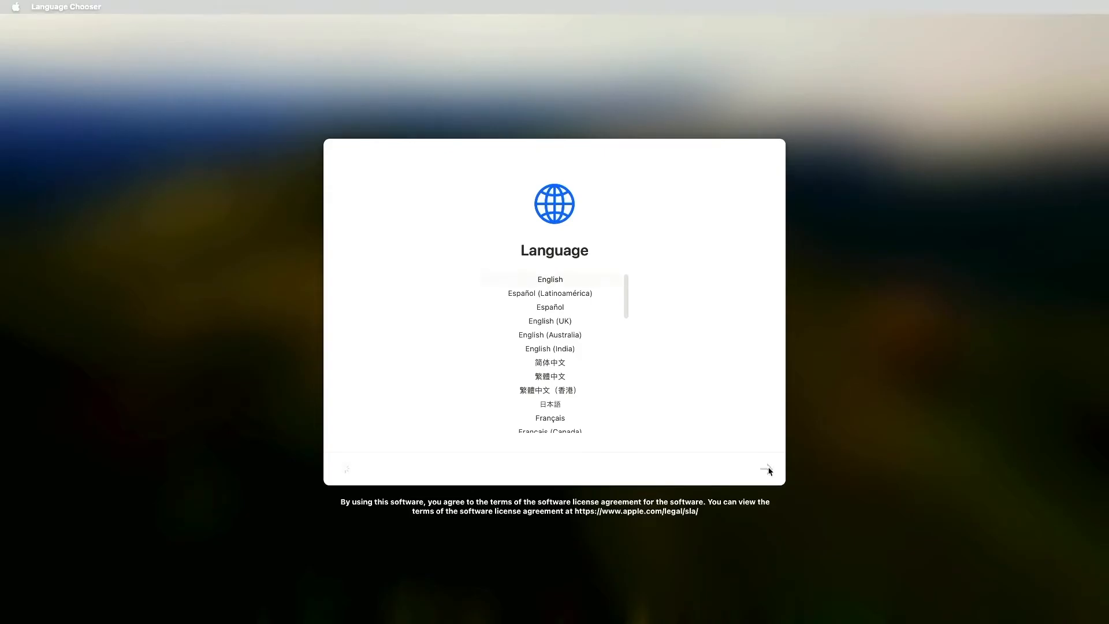
click(769, 470)
click(771, 466)
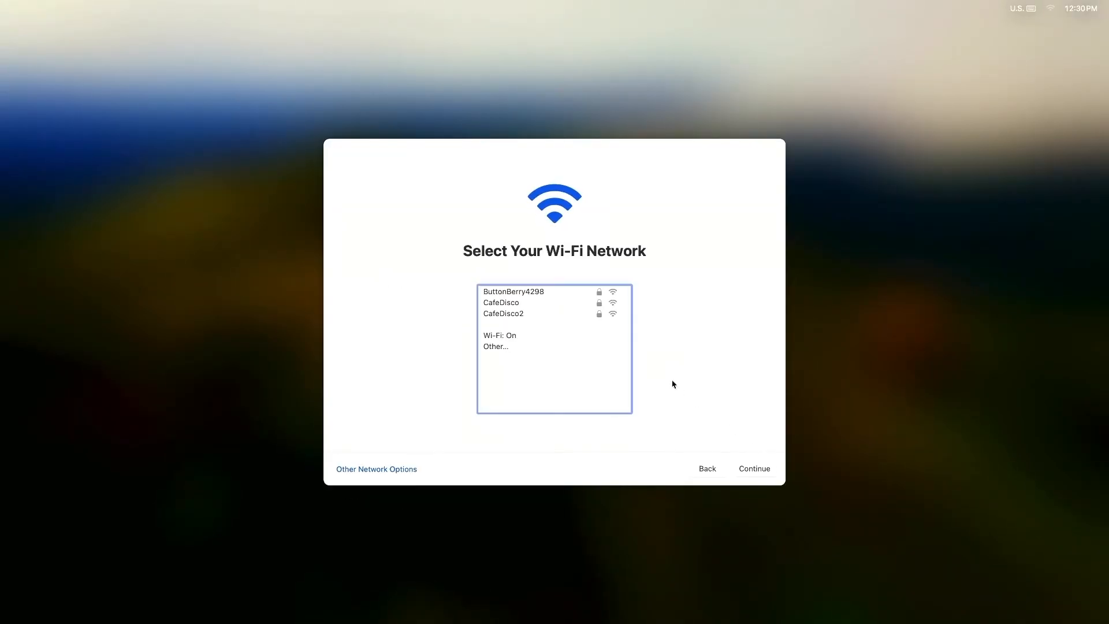
- Join the CafeDisco2 Wi-Fi network with its password and continue
click(520, 313)
click(593, 313)
text(•••••••••••••••••••••••••)
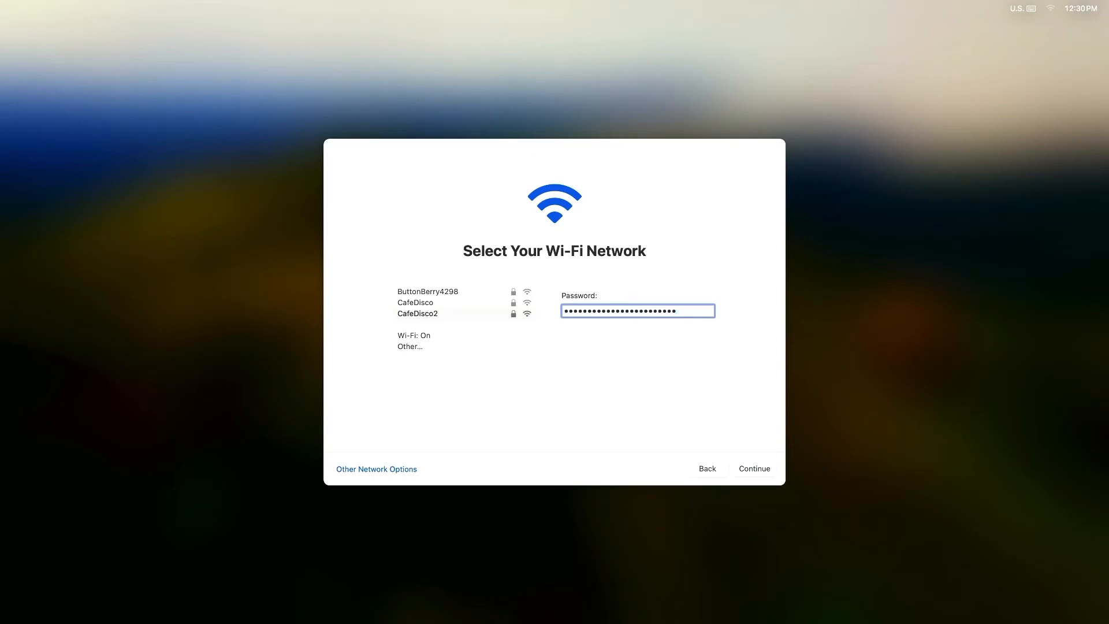
click(757, 468)
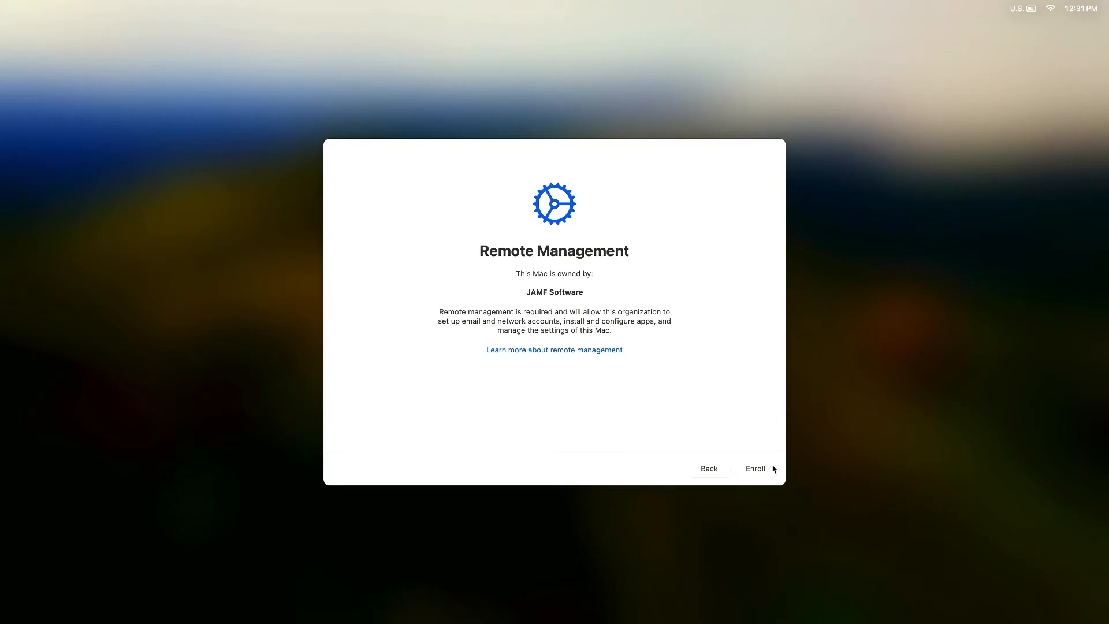
- Enroll in remote management, create local account 'jamfadmin' with a password, and enable Location Services
click(774, 469)
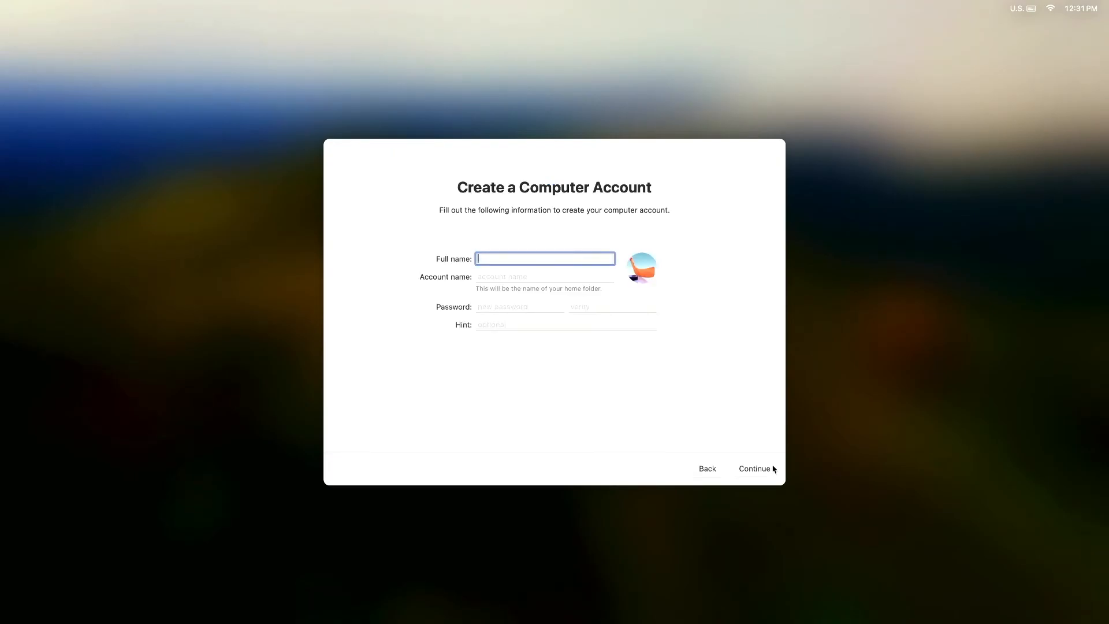
text(jamfadmin)
key(Tab)
key(Tab)
text(••••••)
key(Tab)
text(•)
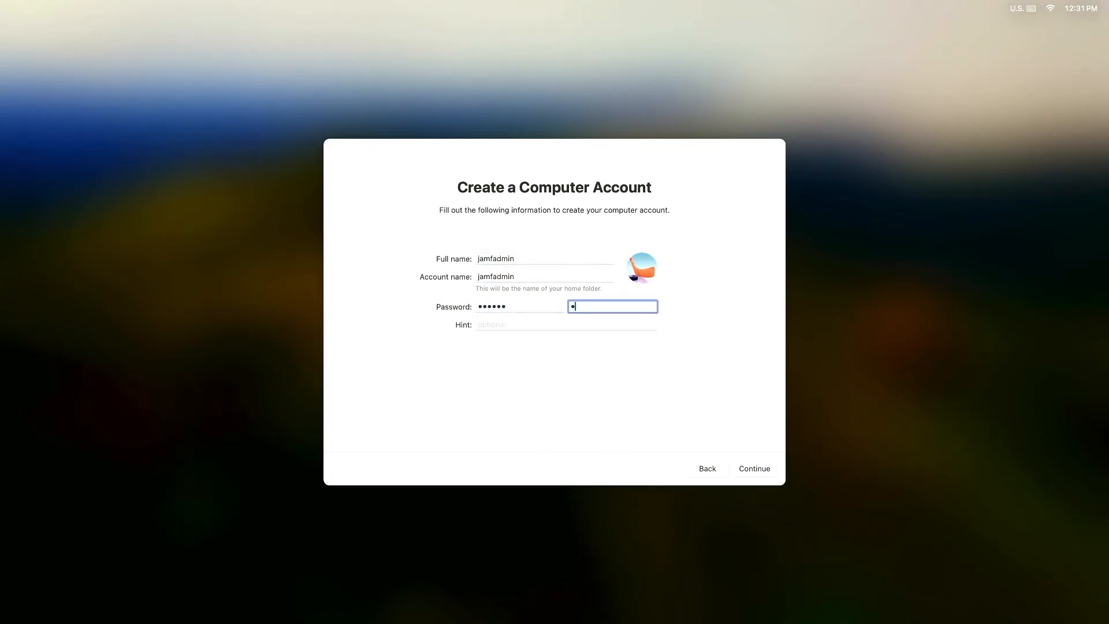
text(•••••)
click(775, 471)
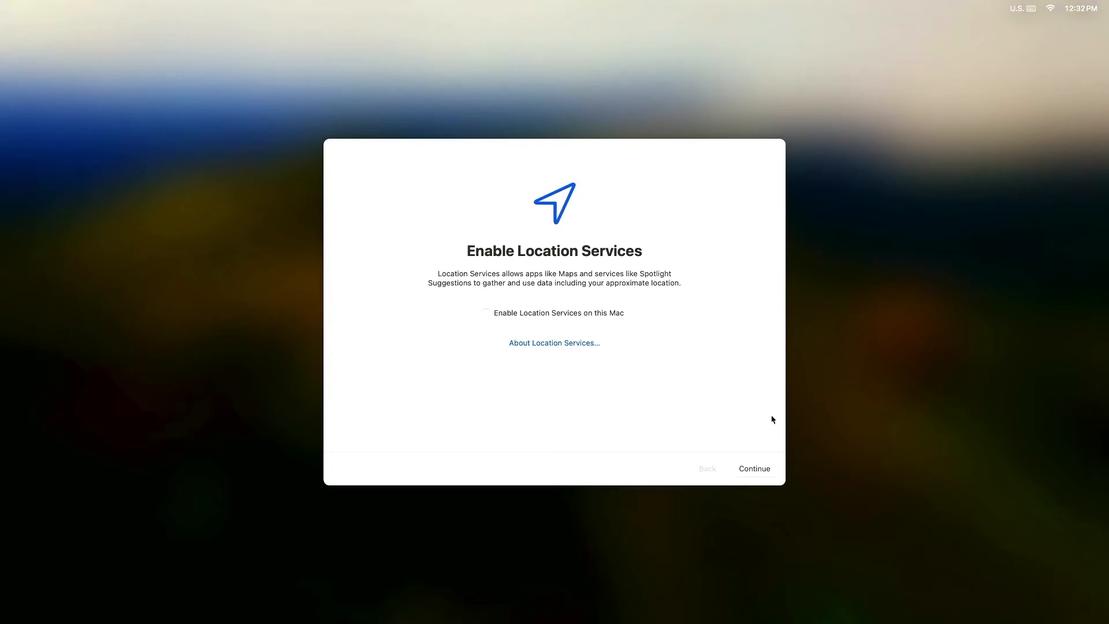
click(486, 314)
click(774, 471)
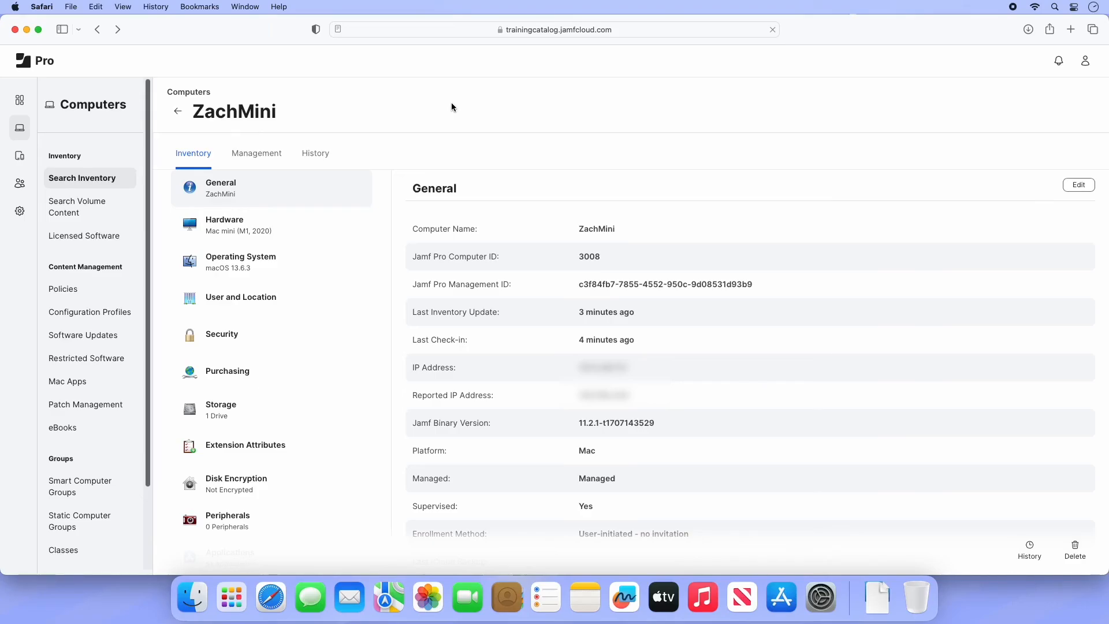
- Go from ZachMini's inventory record to the Mobile Device PreStage Enrollments list
click(20, 158)
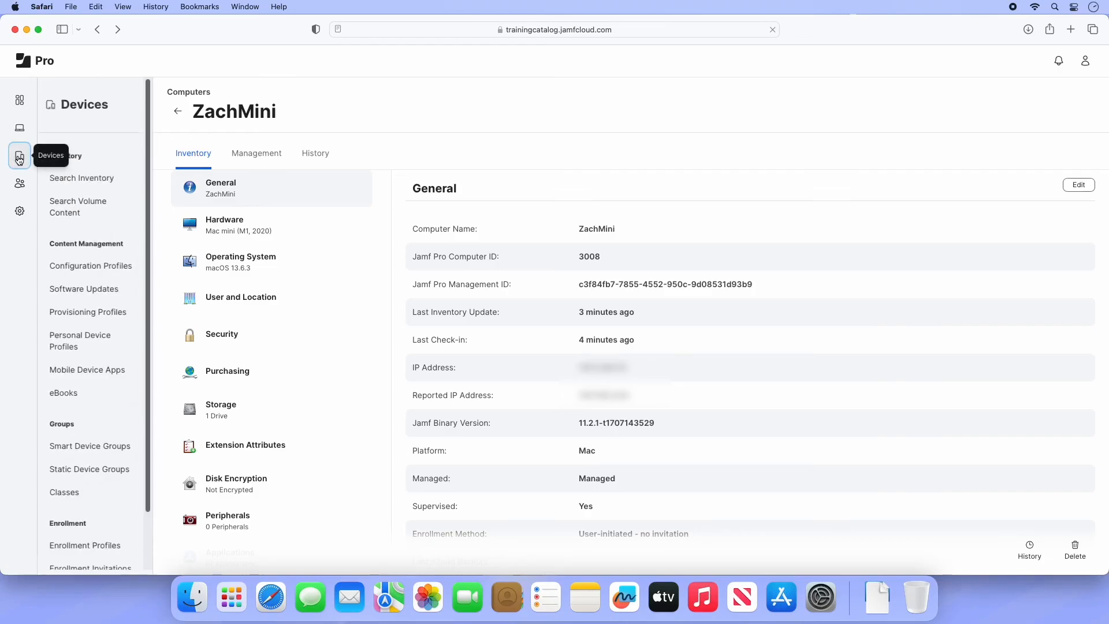
scroll(79, 372, down, 2)
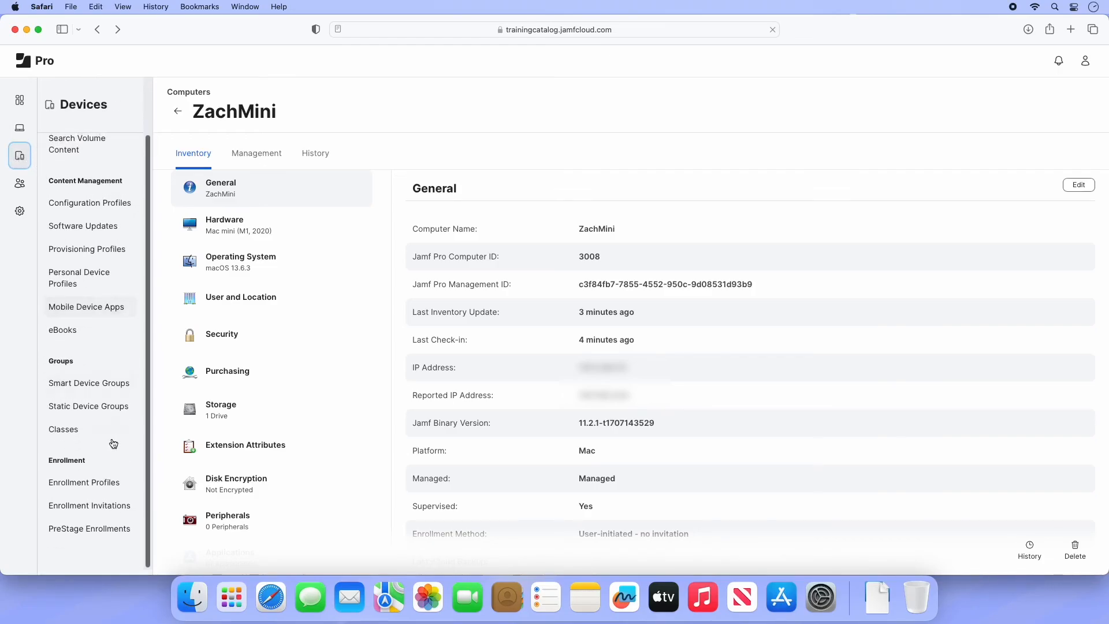
click(98, 532)
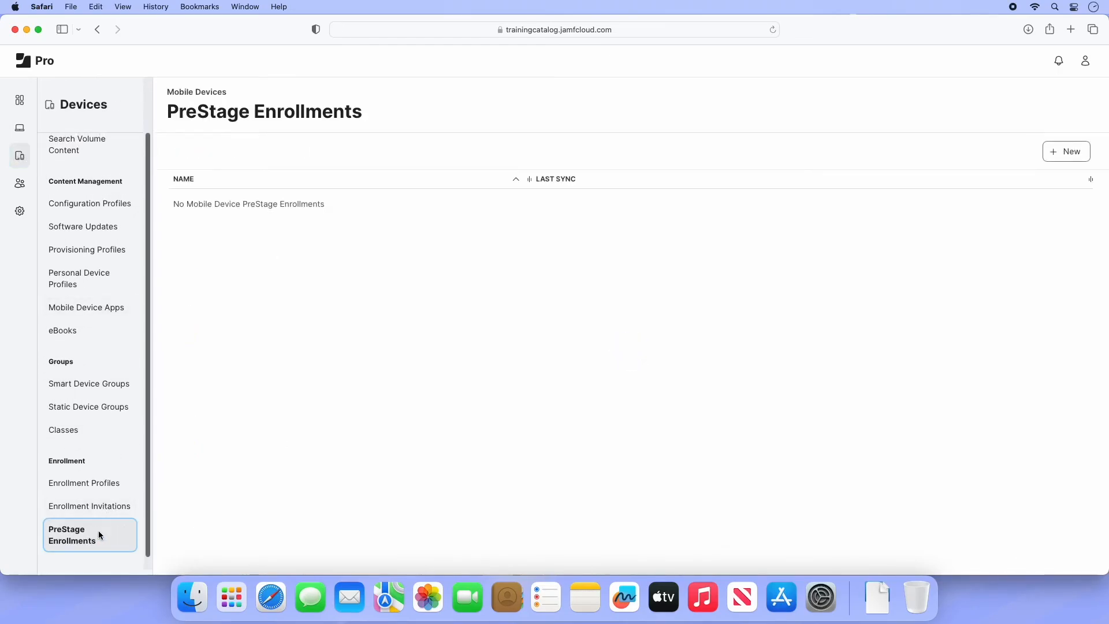
- Create mobile PreStage 'Jamf 100 Devices' that auto-assigns new devices, and enter the support phone and email
click(1056, 160)
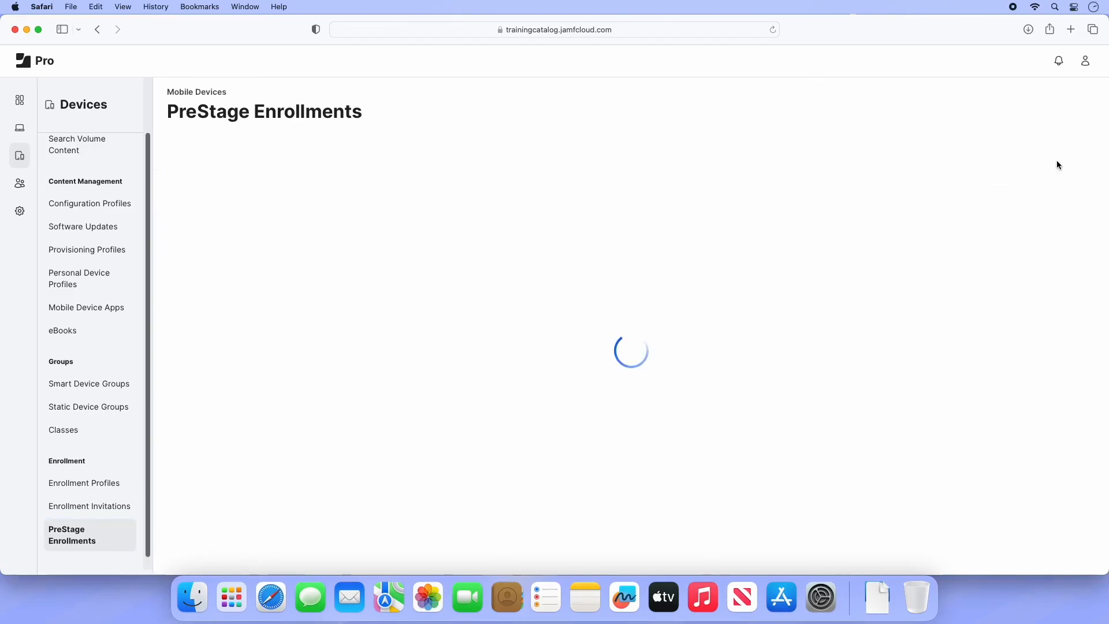
text(Jamf 100 Devices)
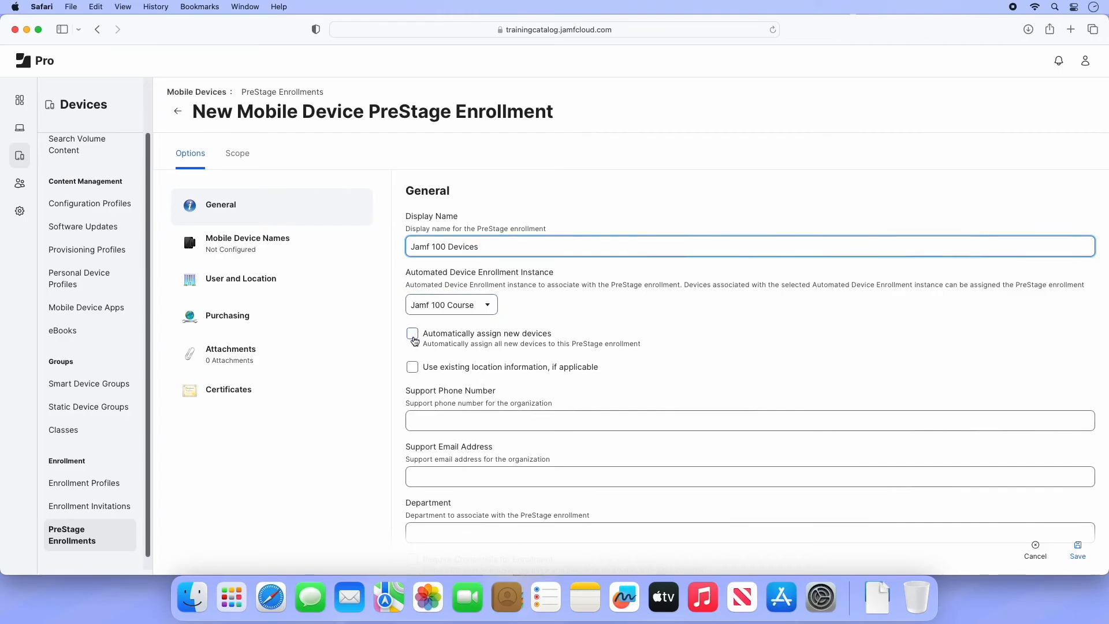
click(413, 333)
click(436, 421)
text(867-5309)
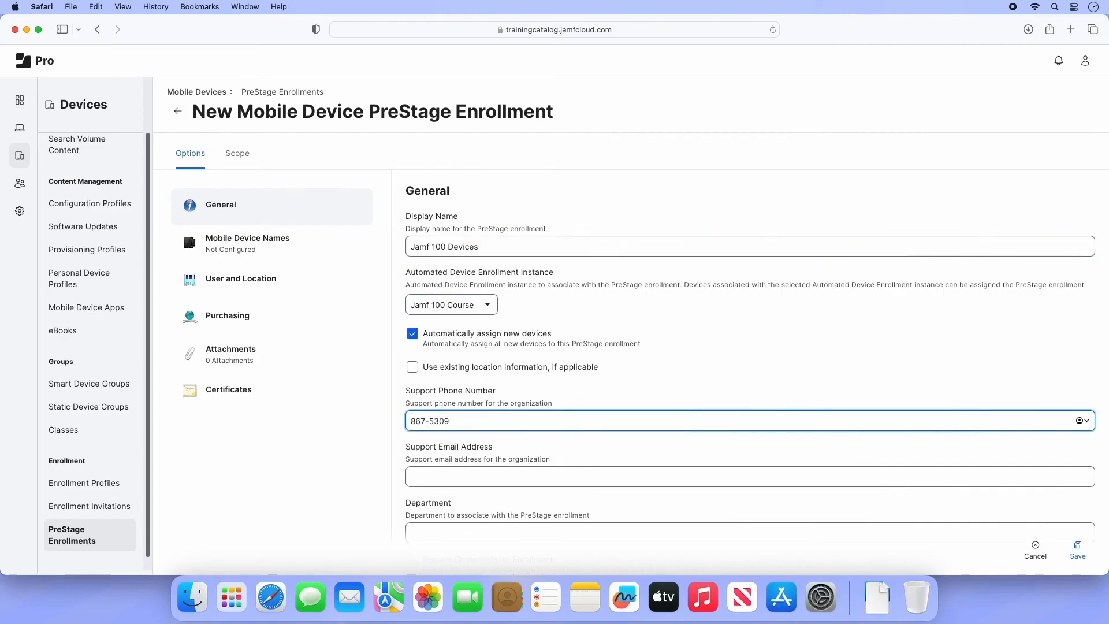
click(441, 480)
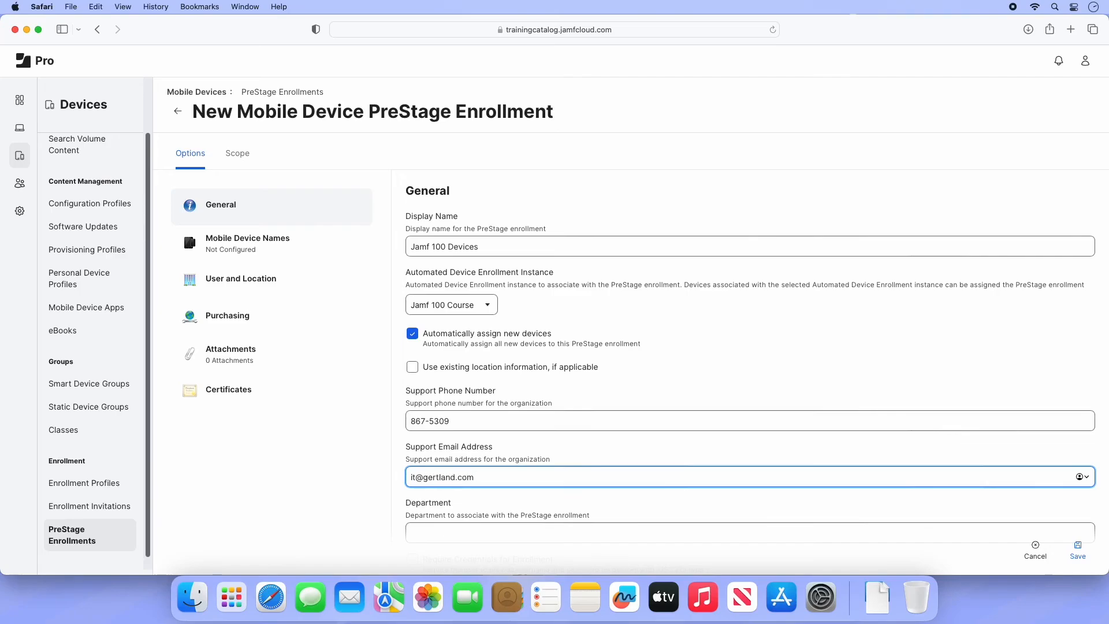
- Set the department to Gertland IT Department and turn off supervision for iOS 12.x devices
scroll(438, 467, down, 2)
click(439, 467)
text(Gertland IT Department)
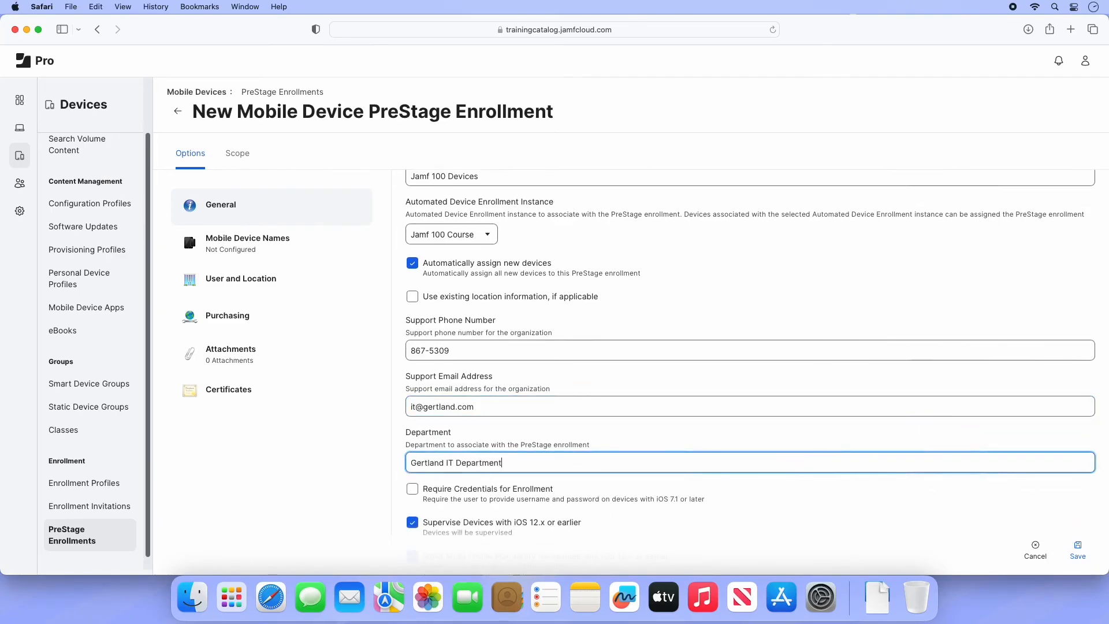
scroll(438, 467, down, 1)
scroll(751, 357, down, 5)
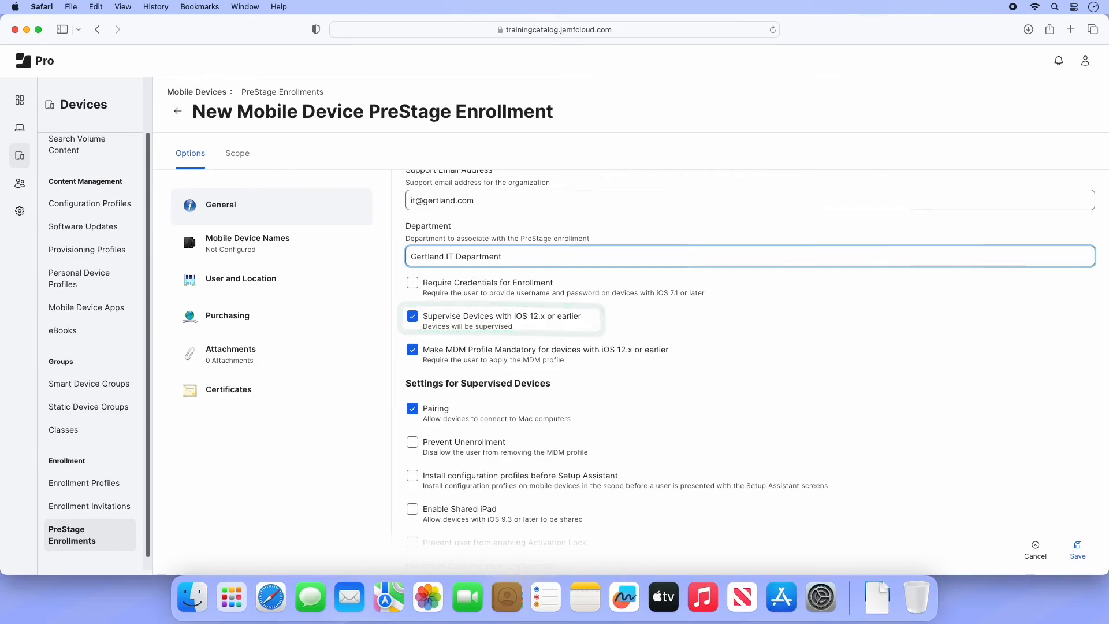
click(412, 317)
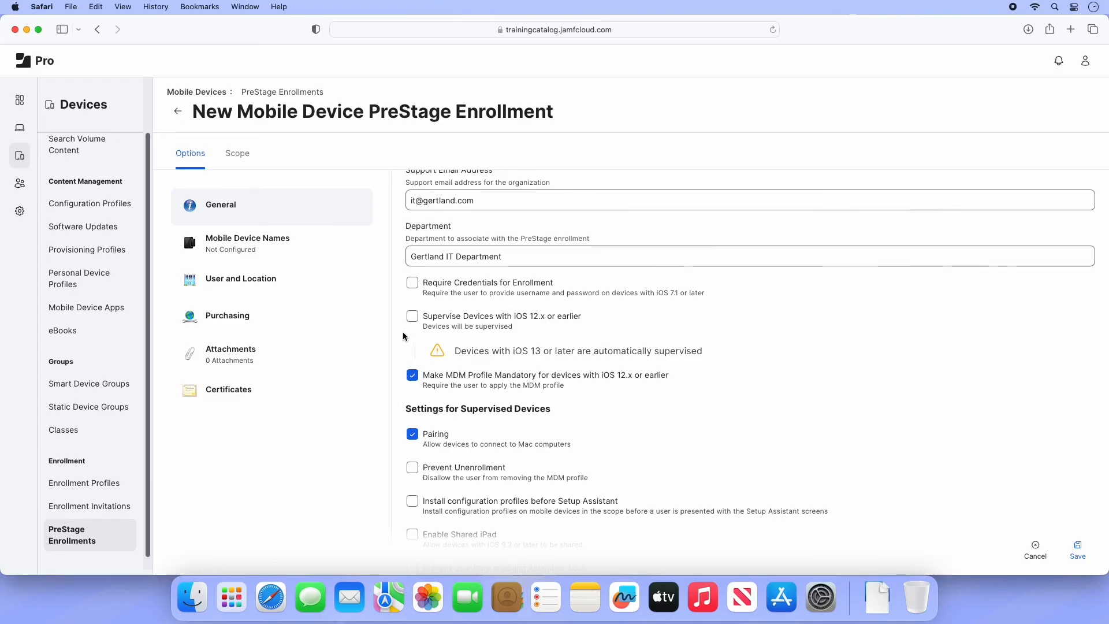
- Turn supervision back on and switch MDM Mandatory off and on again to view its note
click(412, 321)
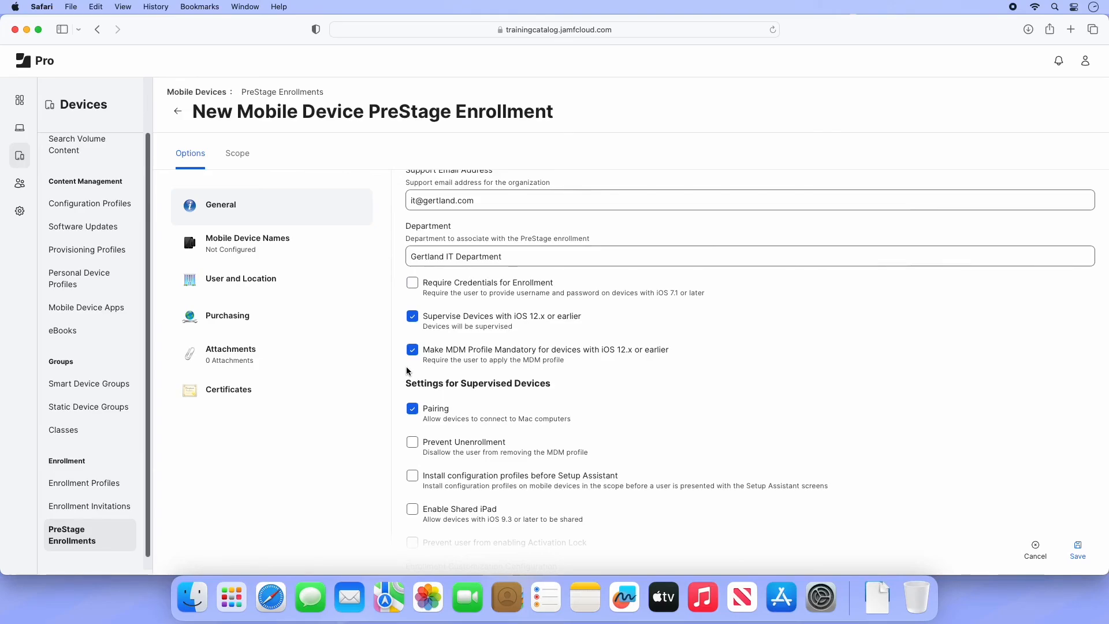
click(412, 350)
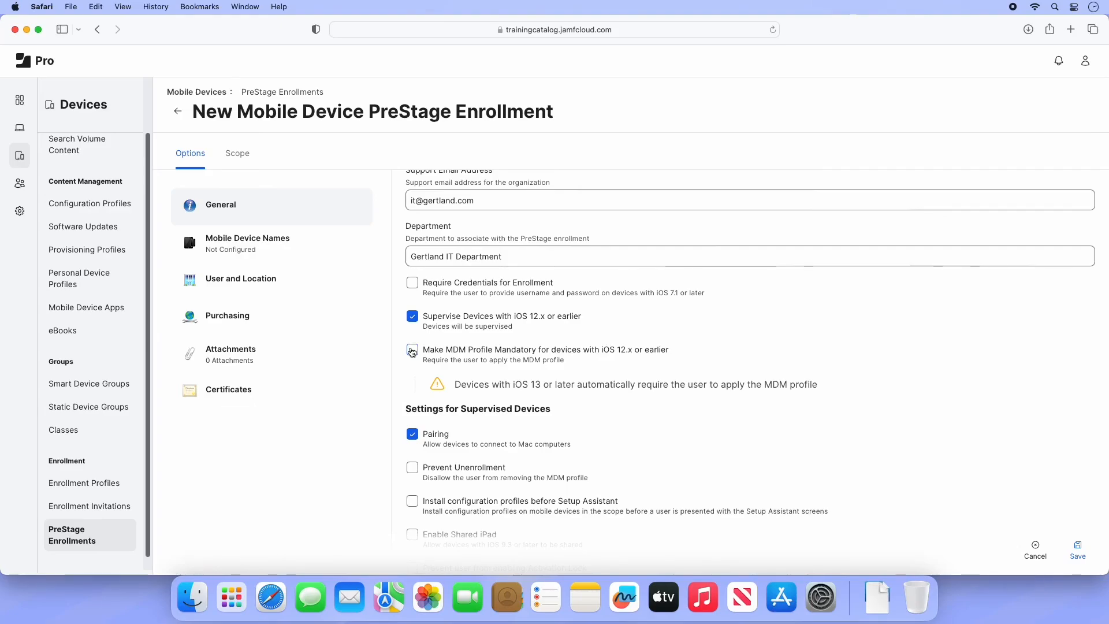
click(412, 351)
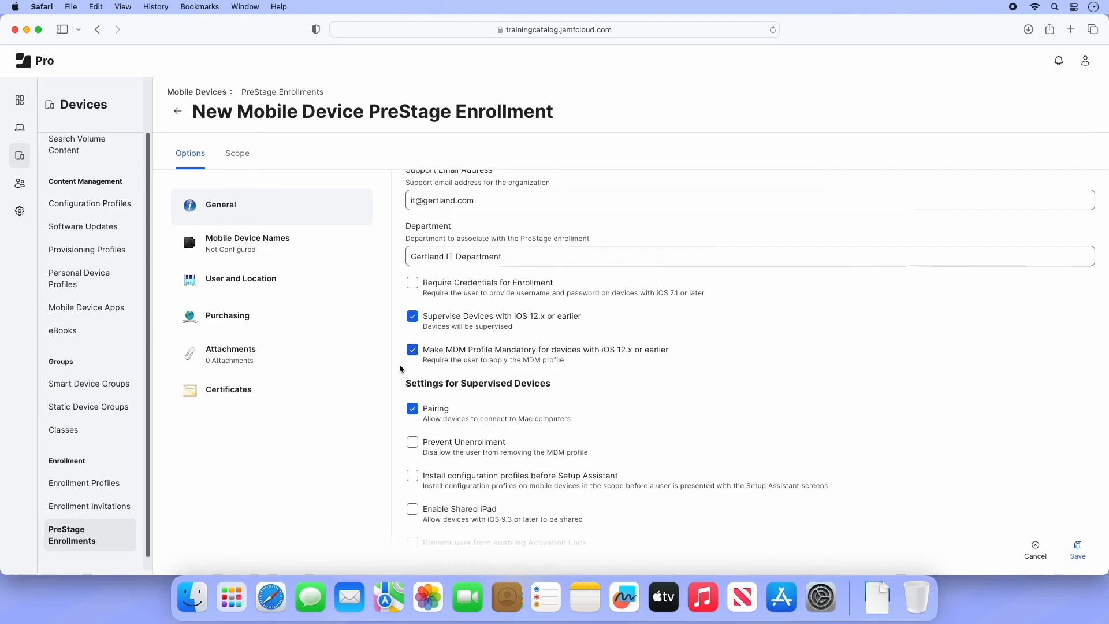
- Install configuration profiles before Setup Assistant and prevent users from enabling Activation Lock
scroll(400, 368, down, 5)
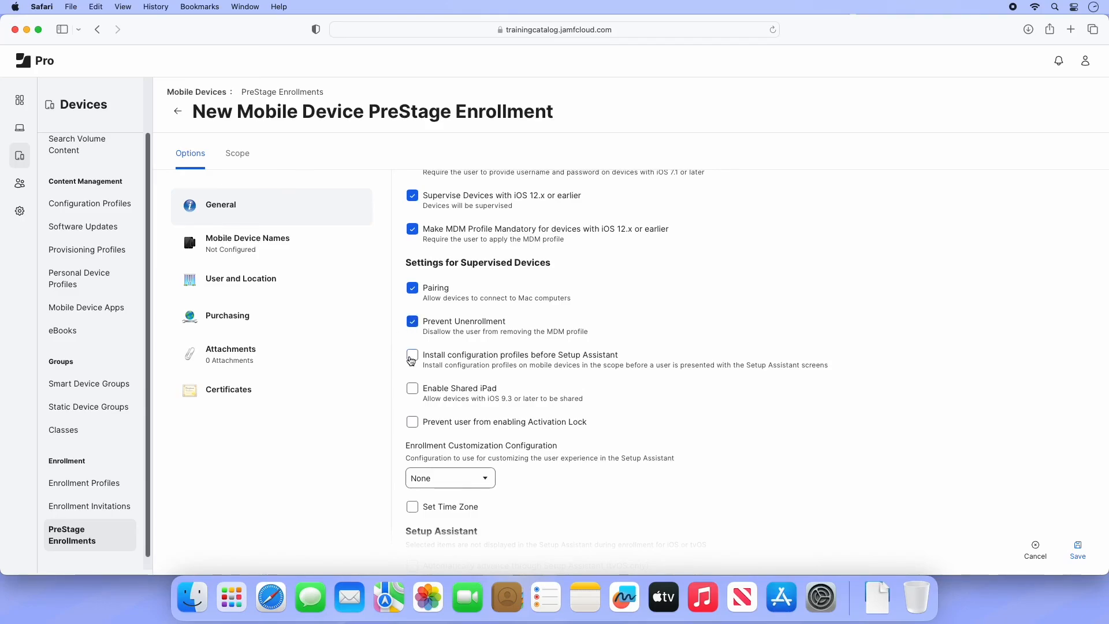
click(412, 357)
click(413, 423)
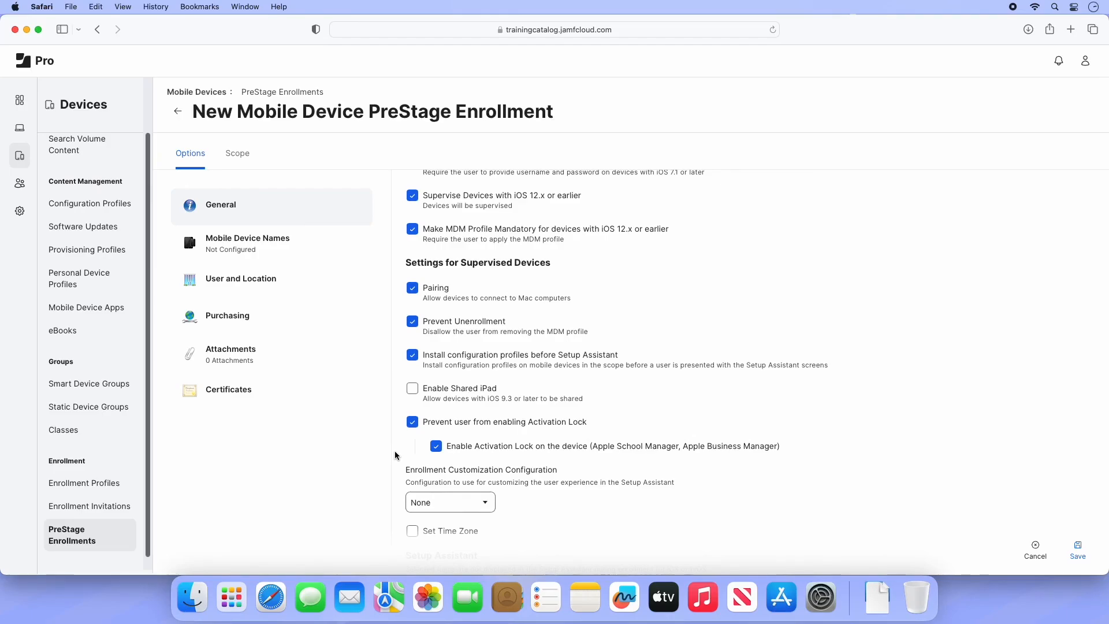
- Skip every Setup Assistant screen except Location Services, scope one iPad Air, and save
scroll(395, 456, down, 8)
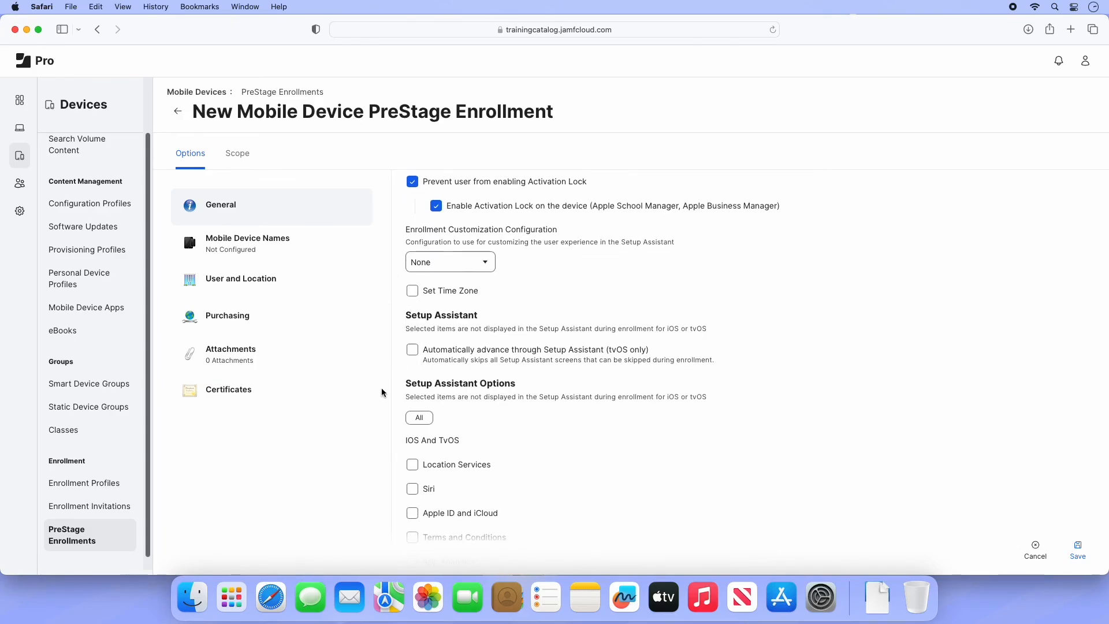
scroll(390, 413, down, 4)
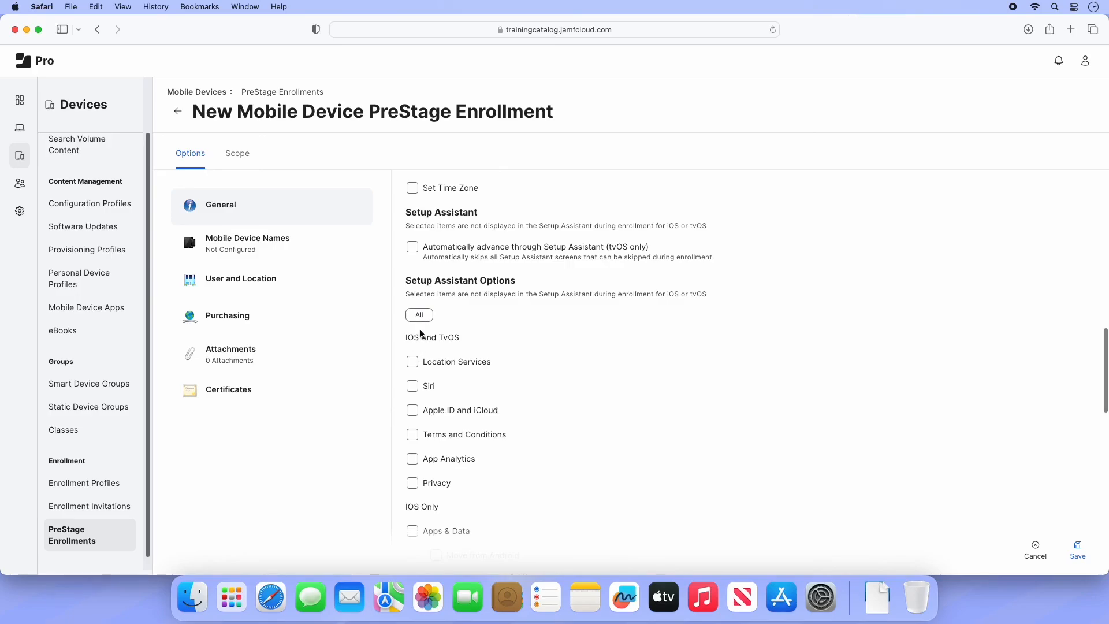
click(422, 317)
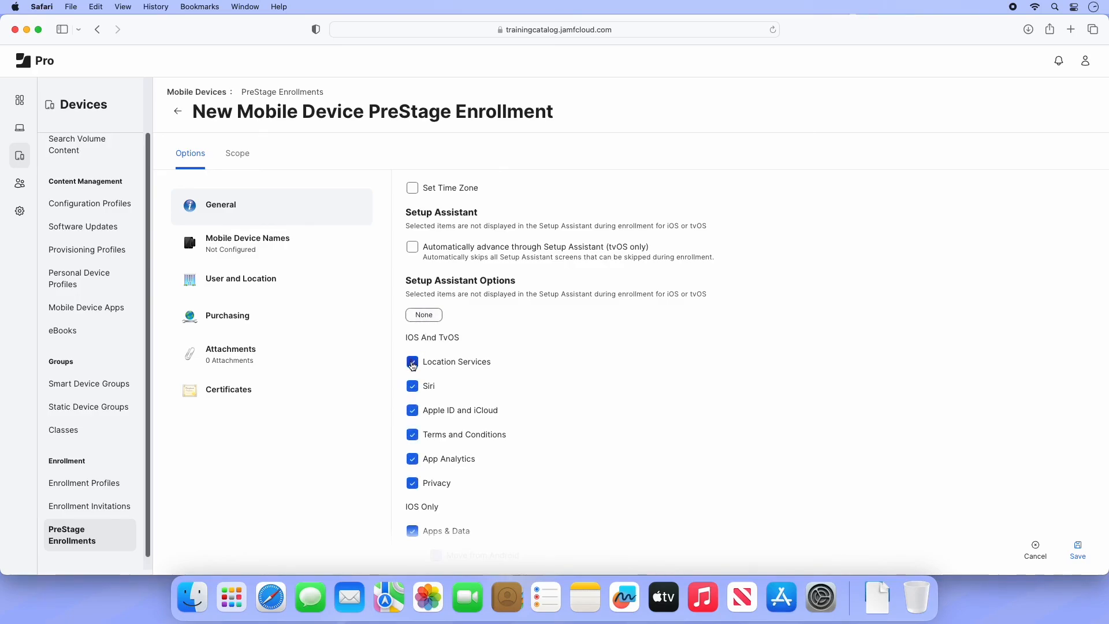
click(412, 362)
click(243, 168)
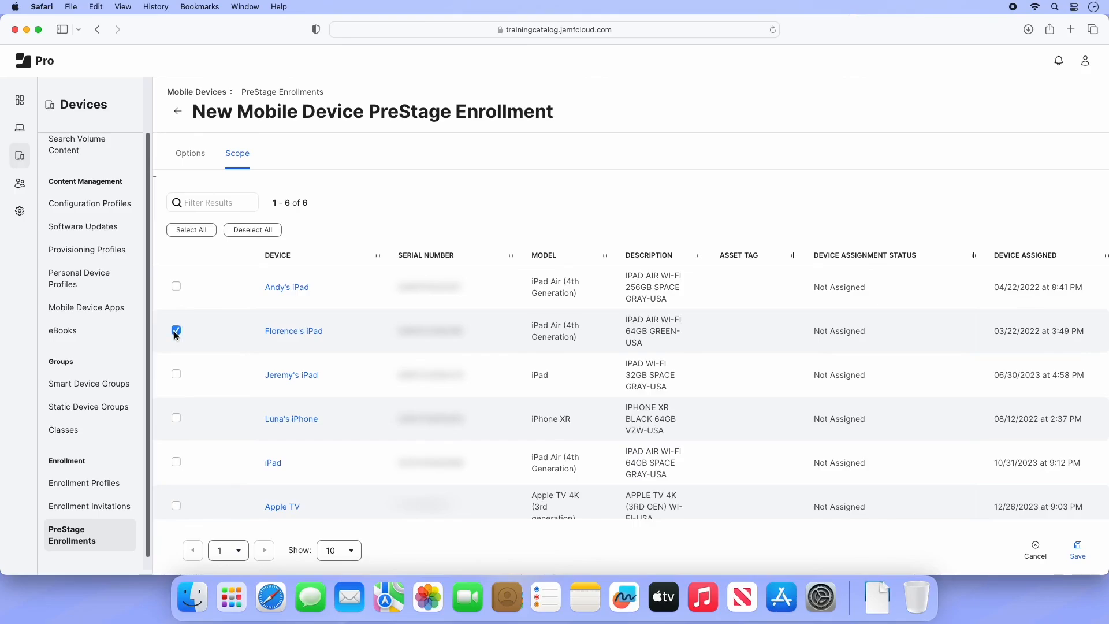
click(1080, 552)
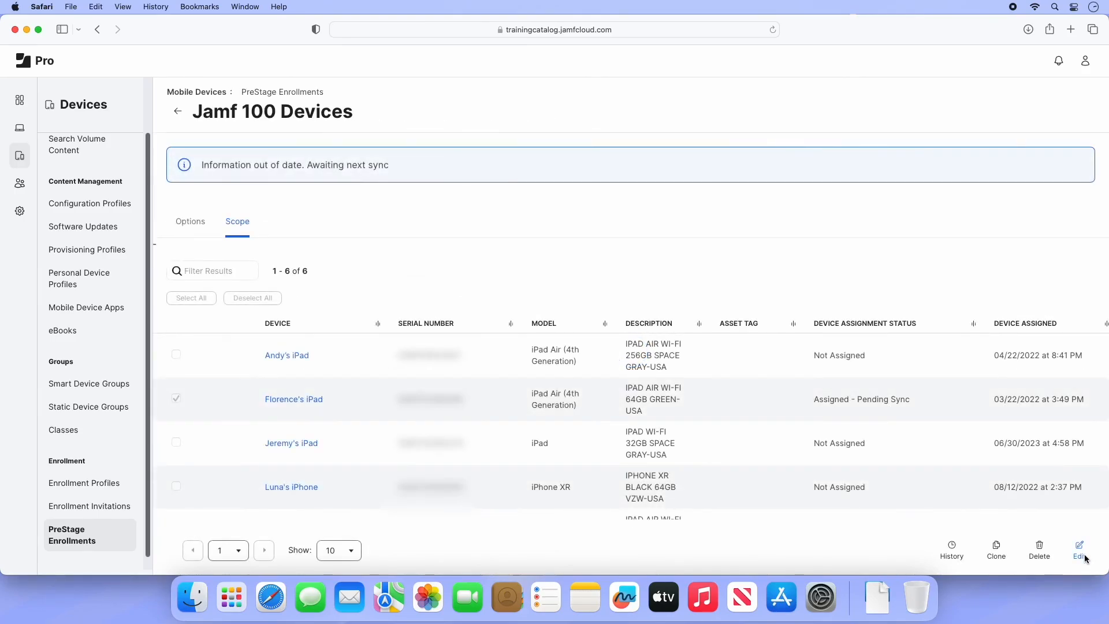